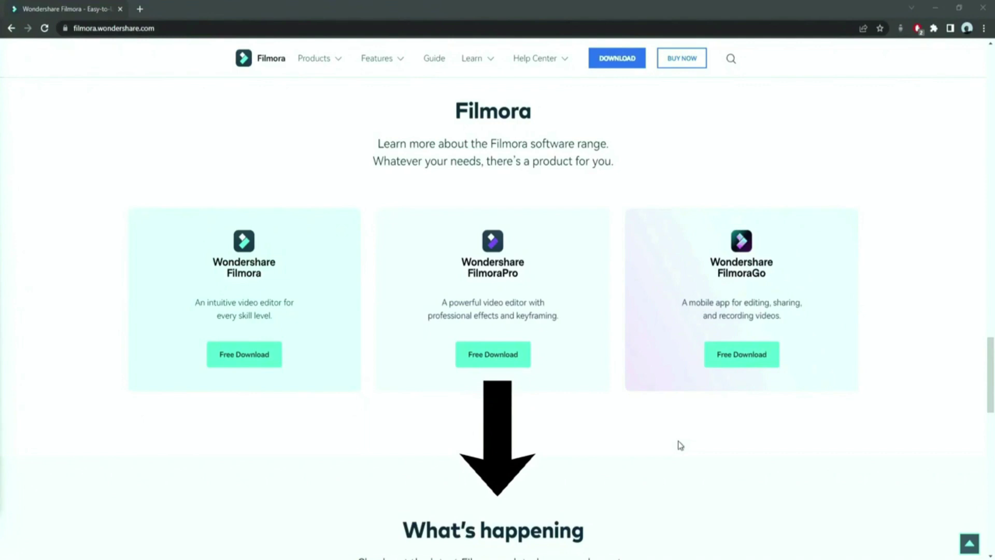
Download the Filmora setup file, install it, and launch Filmora 11.
left_click(614, 66)
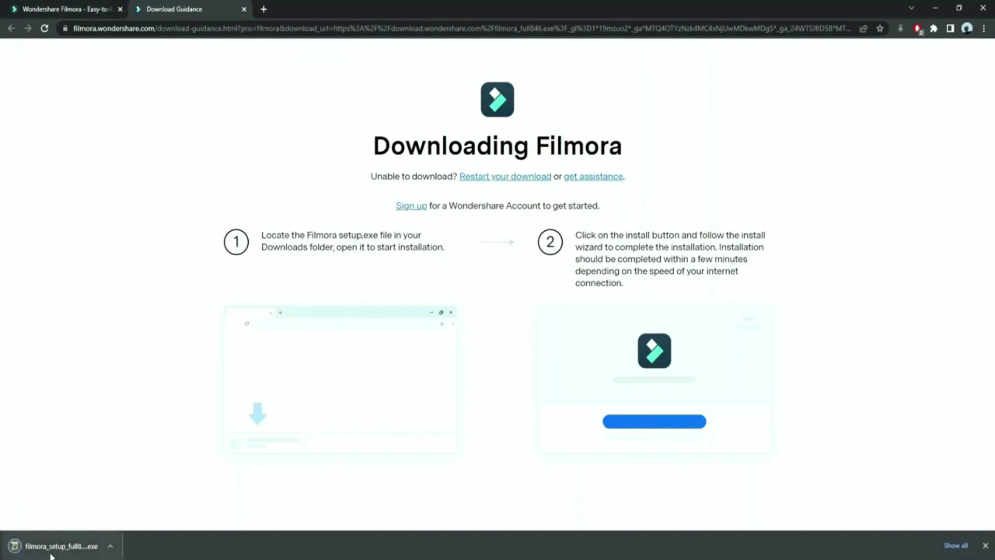
left_click(52, 546)
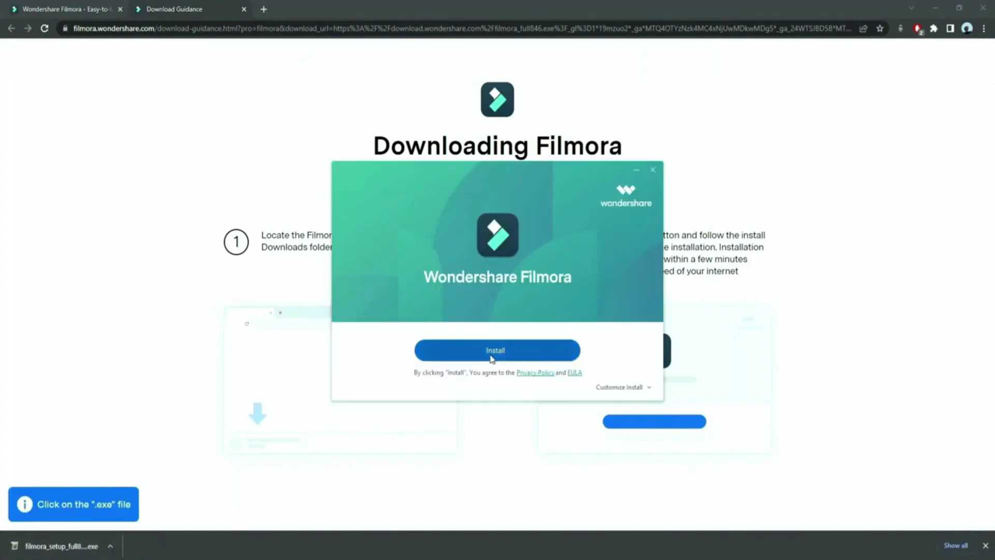
left_click(495, 350)
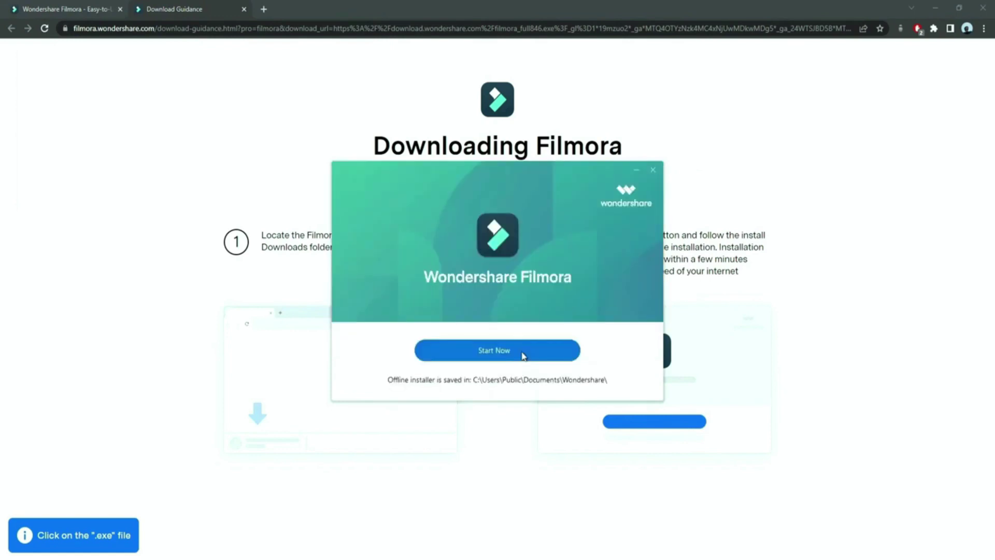
left_click(522, 356)
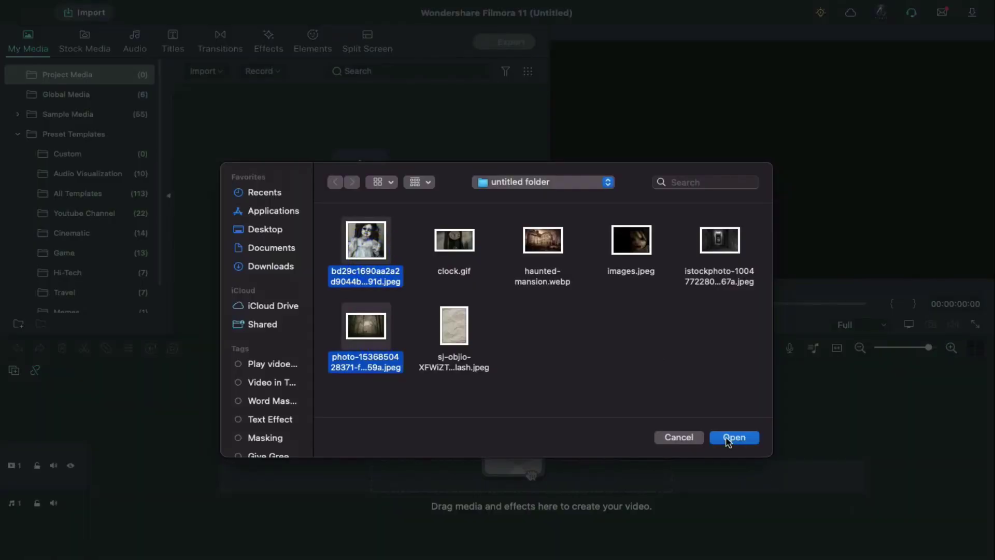
Import both images and place the forest photo on the timeline at 120.3% scale.
left_click(728, 439)
left_click_drag(412, 124, 177, 458)
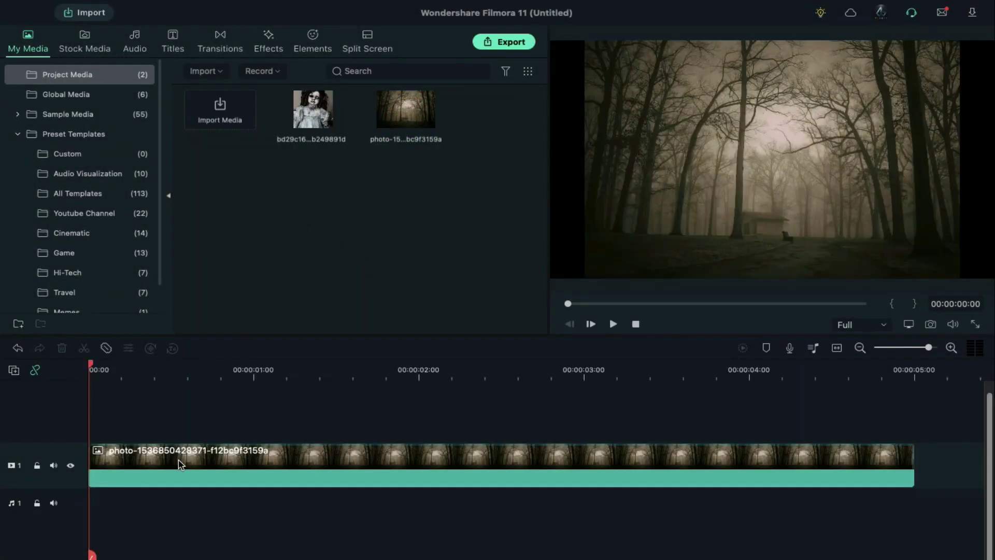
double_click(181, 463)
left_click(20, 42)
left_click_drag(269, 173, 280, 176)
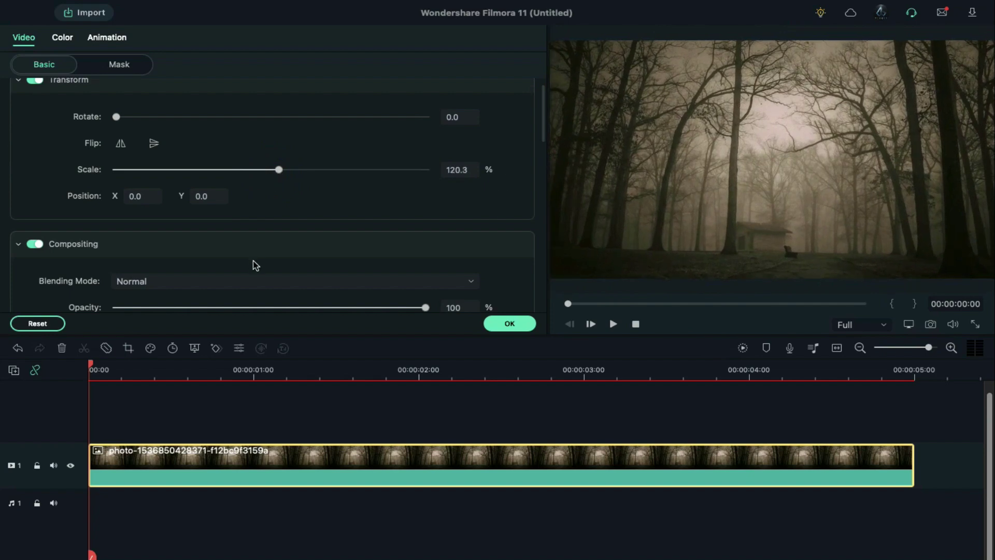
Grade the forest clip with the Cool Max advanced colour preset.
left_click(63, 40)
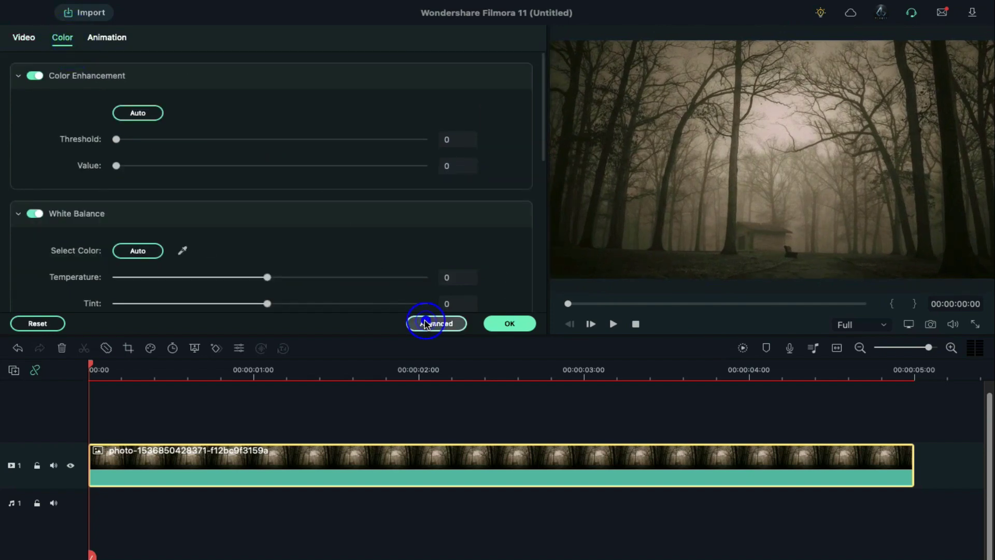
left_click(425, 324)
scroll(295, 386, "down", 10)
left_click(273, 387)
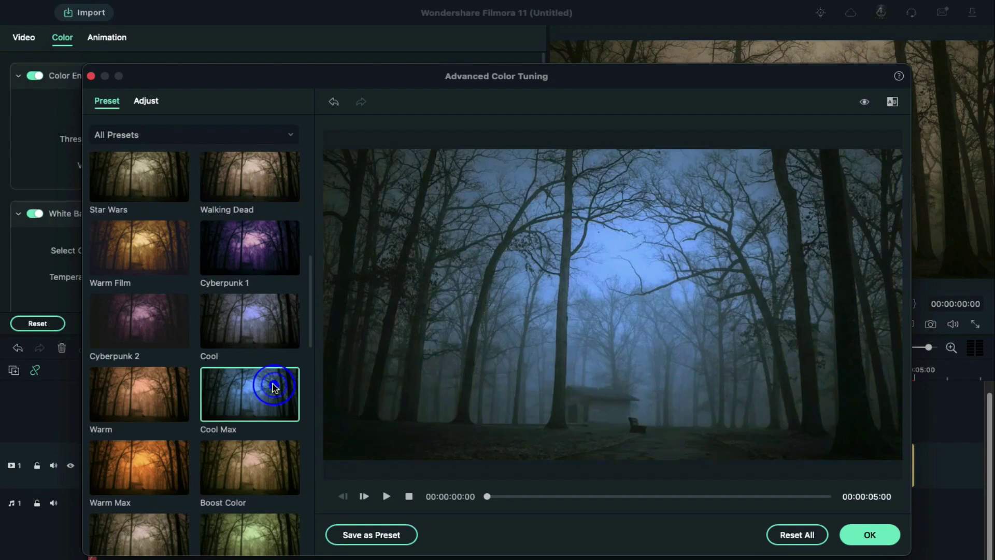
left_click(868, 537)
scroll(329, 262, "down", 5)
left_click_drag(267, 218, 300, 228)
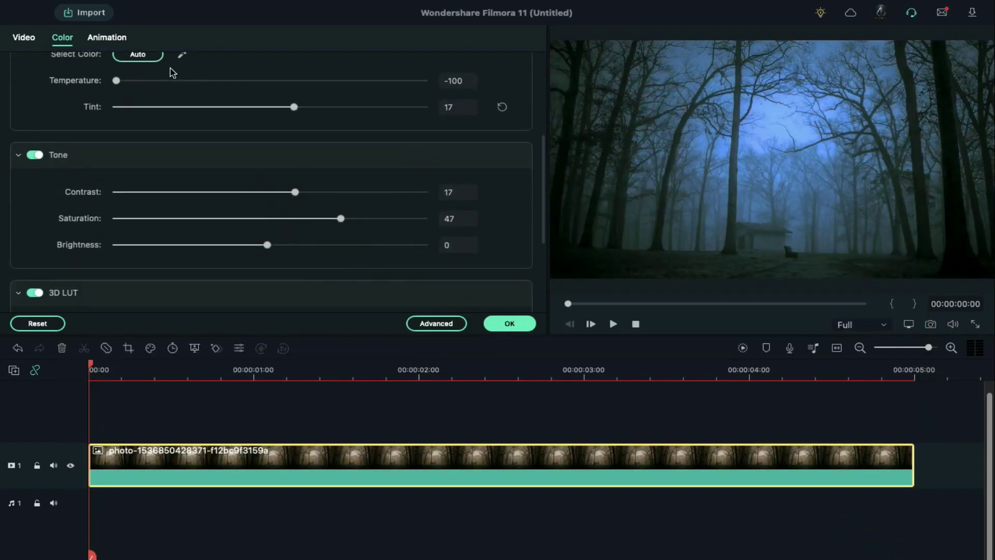
Keyframe a five-frame opacity fade-in from transparent and a zoom to 126.3% at 5 seconds.
left_click(119, 40)
left_click_drag(386, 259, 385, 281)
left_click(122, 375)
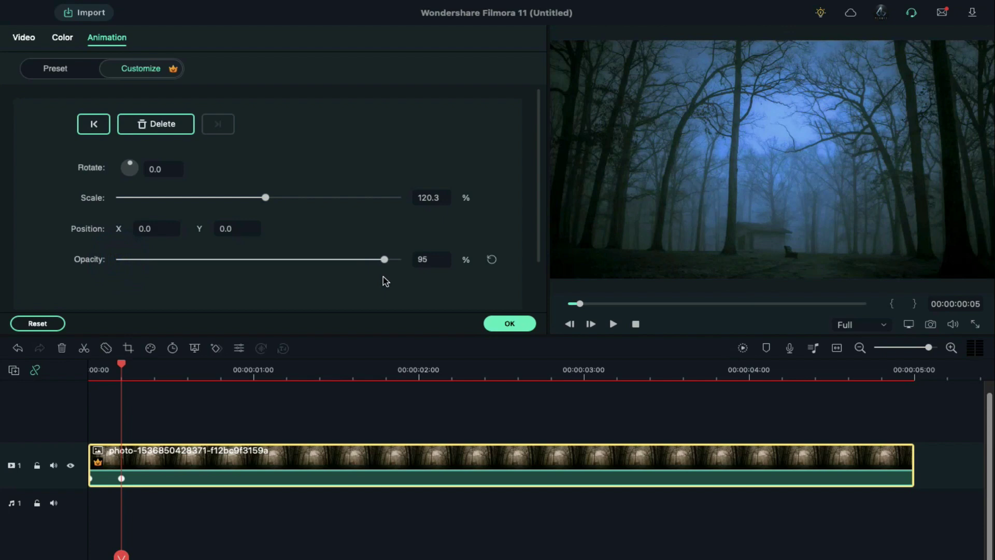
left_click(915, 374)
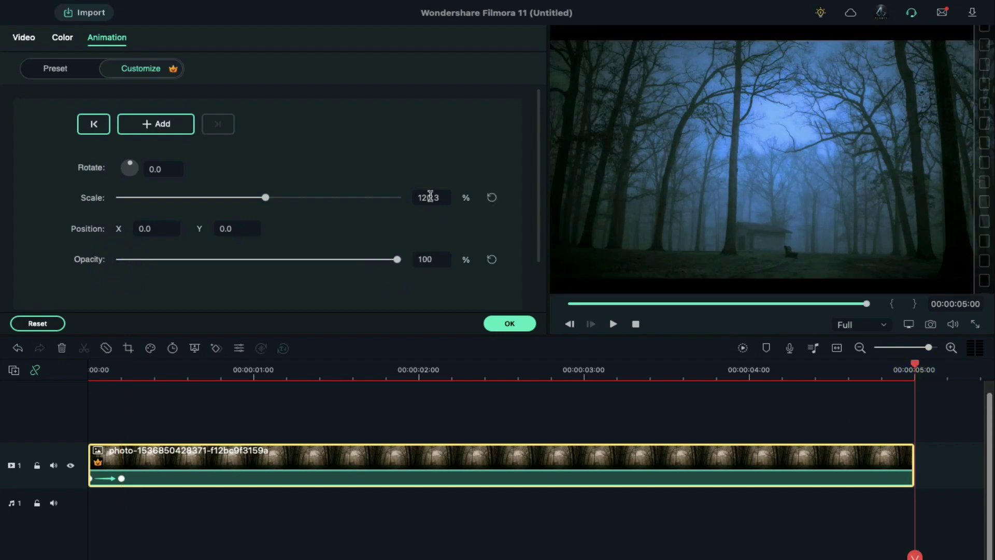
left_click_drag(429, 196, 435, 191)
Place the doll image on track 2, scaled to 230.5% with its face moved into frame.
left_click(509, 323)
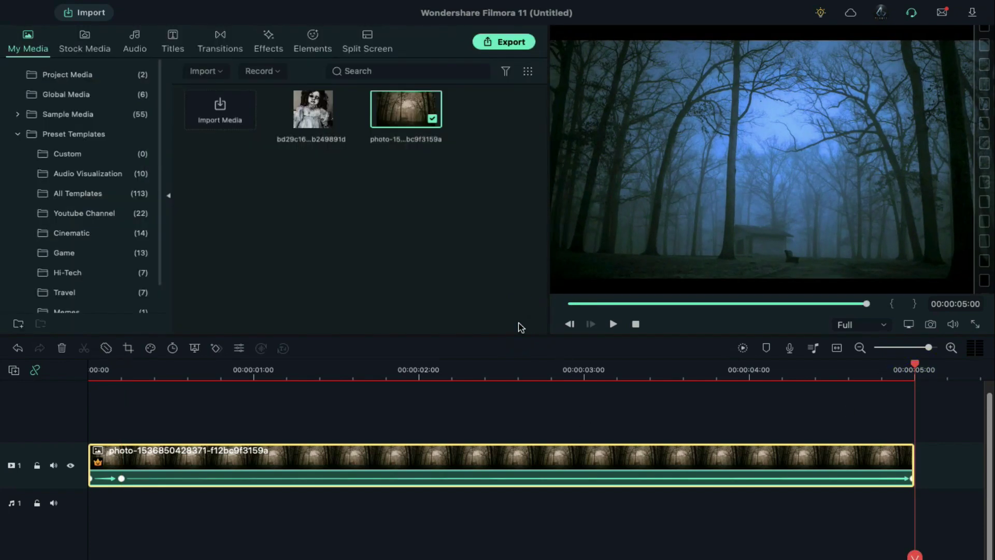
left_click_drag(306, 117, 104, 417)
double_click(206, 417)
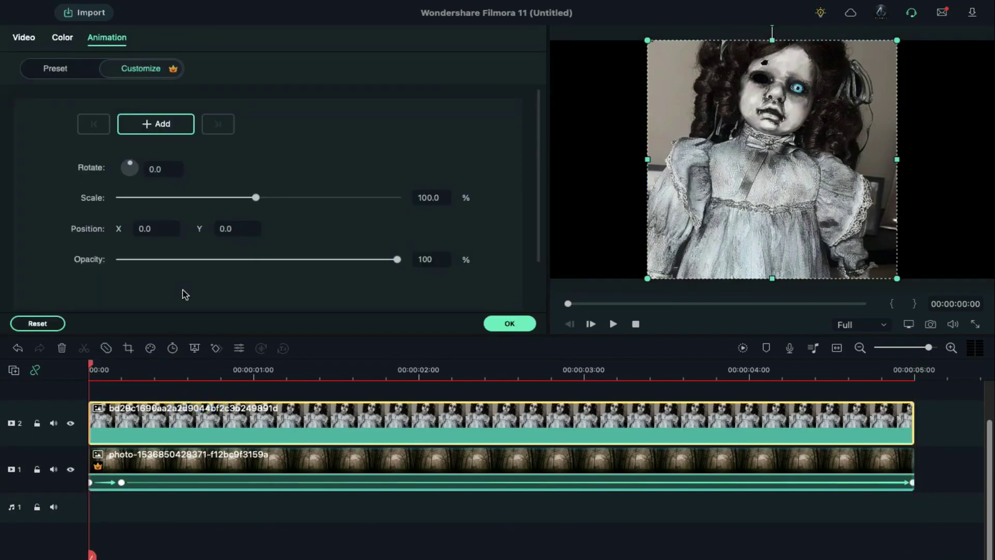
left_click(23, 39)
left_click(155, 374)
double_click(202, 421)
left_click_drag(269, 170, 337, 187)
left_click_drag(201, 196, 9, 60)
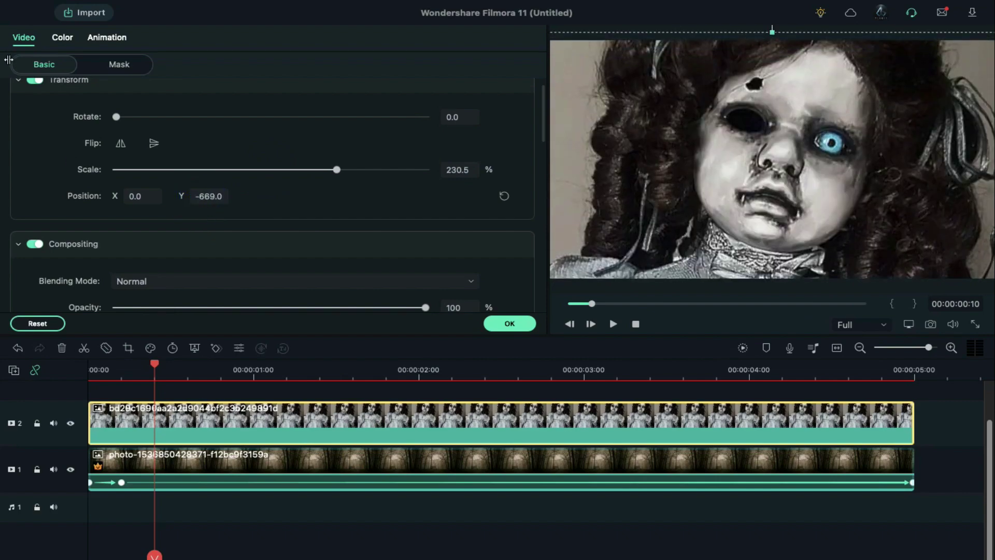
Blend the doll over the forest with Color Dodge at 73% opacity.
left_click(189, 277)
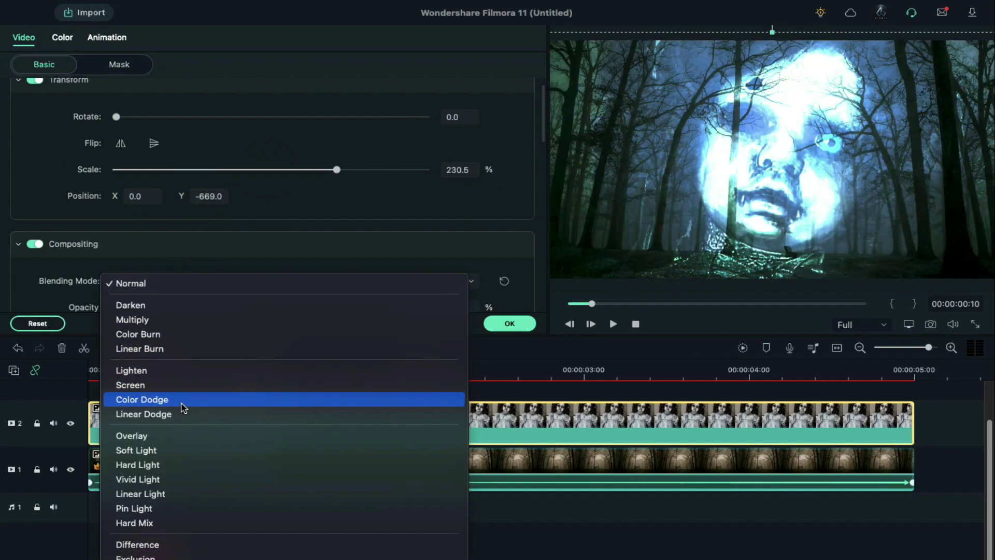
left_click(178, 406)
left_click(340, 308)
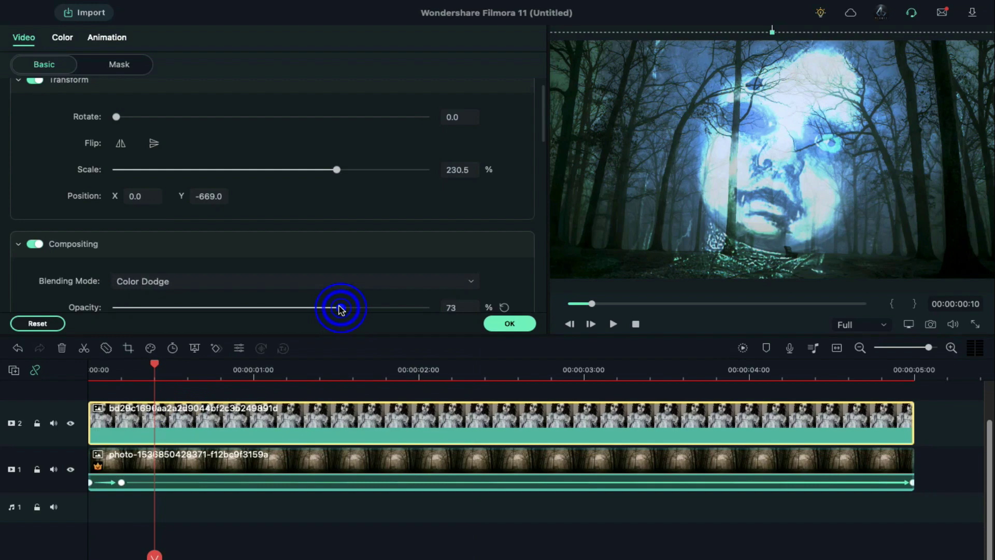
left_click(510, 324)
Cut the doll clip at 1:05, 1:07, 1:09 and 1:11.
left_click(287, 376)
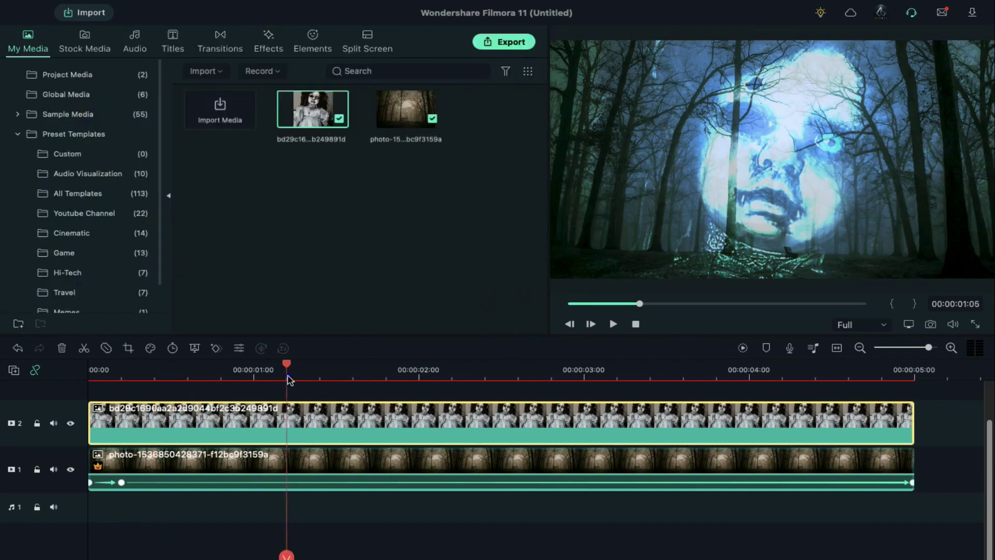
left_click(288, 556)
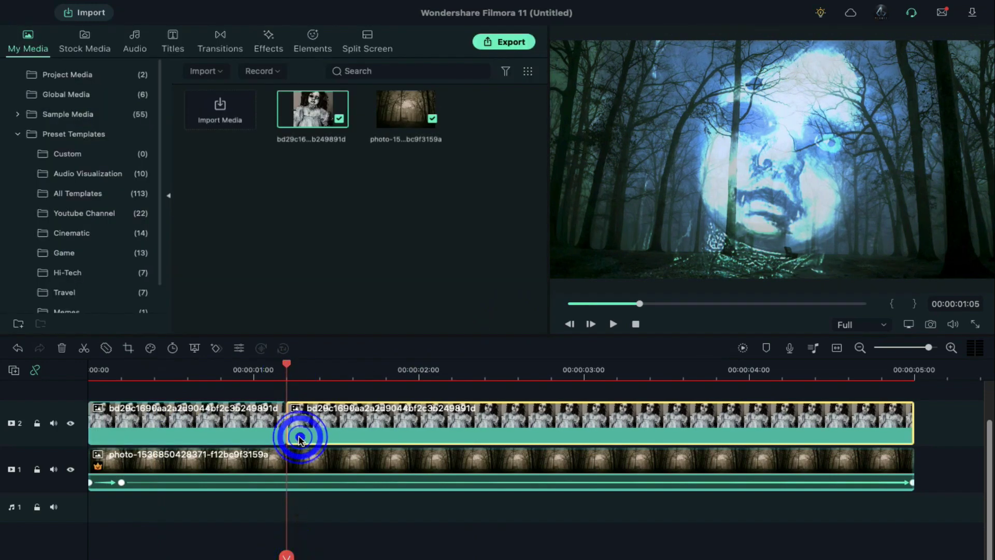
left_click(298, 554)
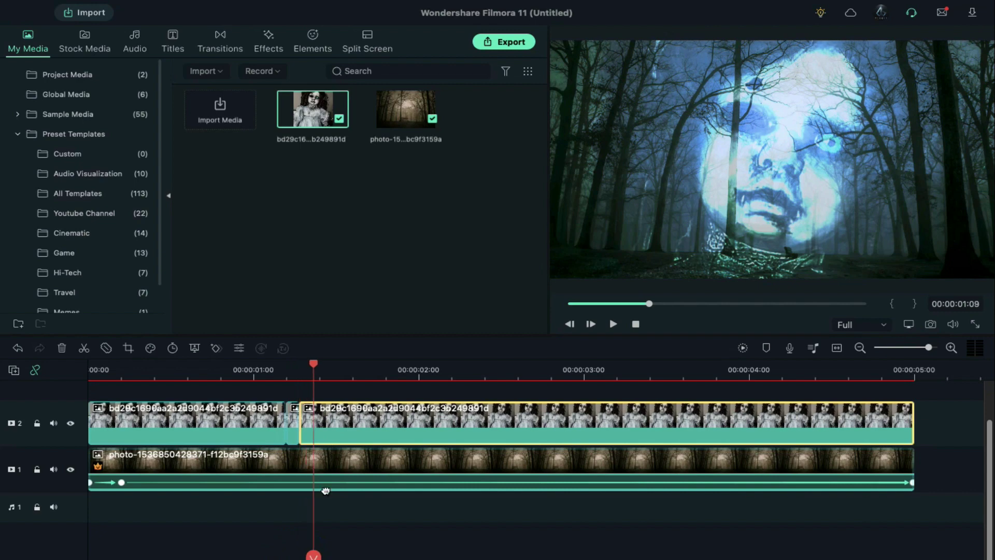
left_click(312, 554)
key("Right")
key("Right")
left_click(326, 555)
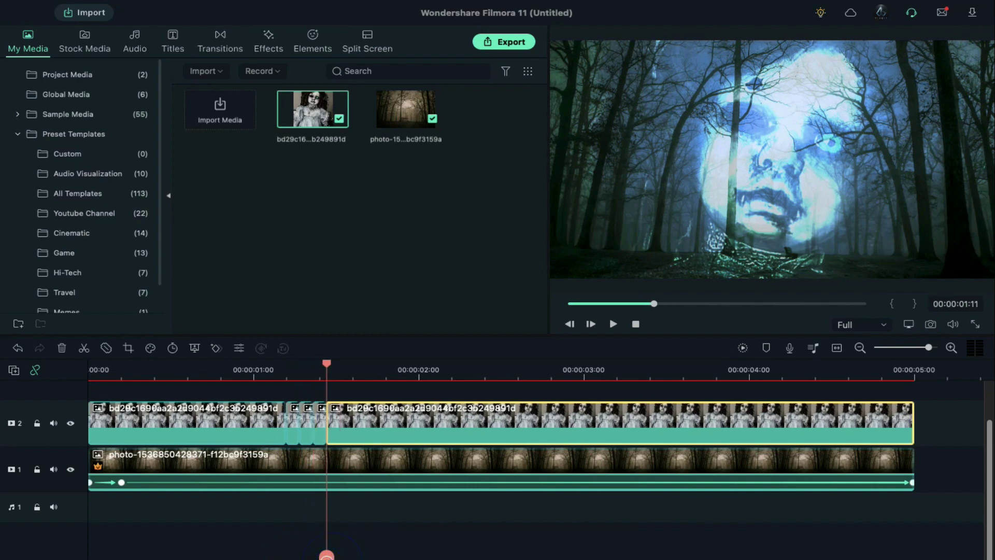
Delete the extra doll pieces, leaving two short flashes, and paste copies at 00:00:03:11.
key("Delete")
left_click(169, 435)
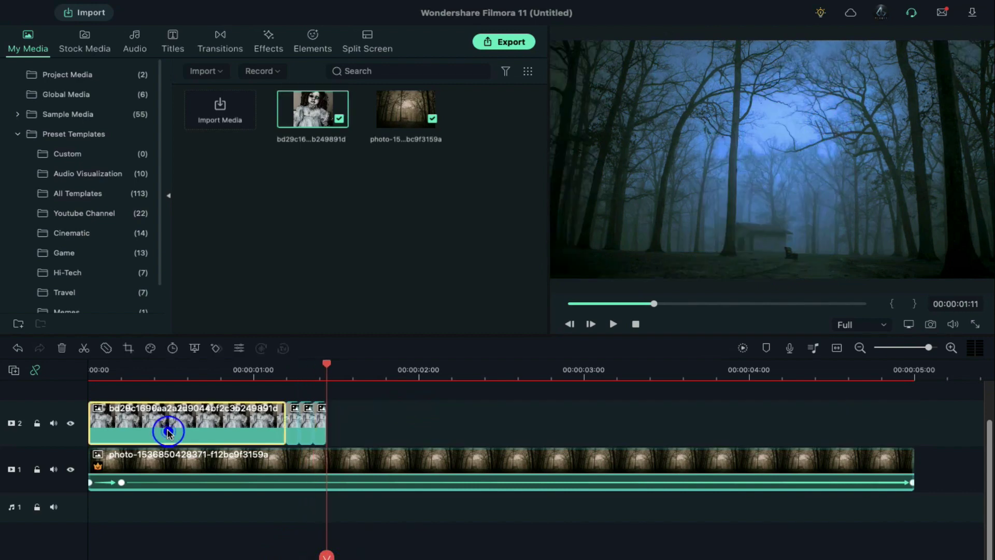
key("Delete")
left_click(304, 433)
key("Delete")
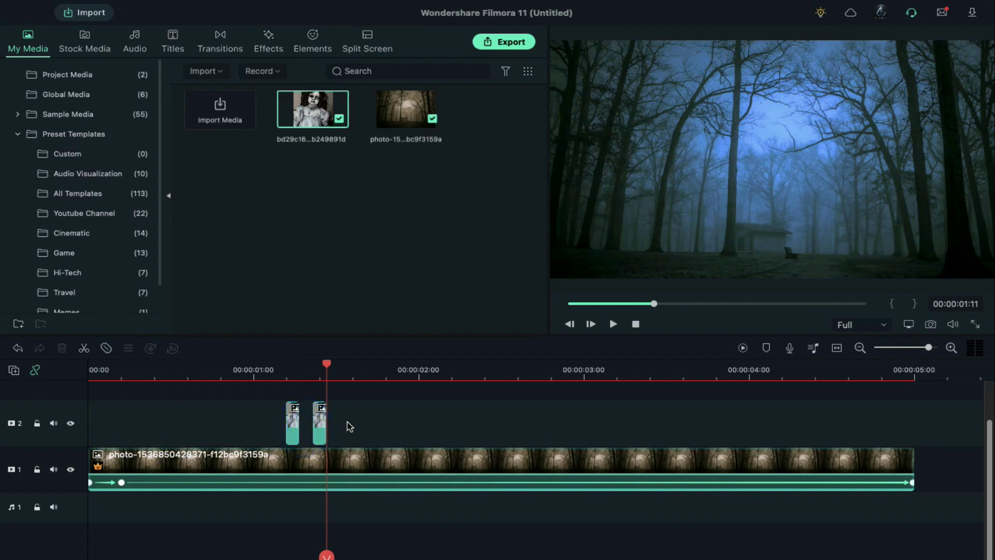
left_click(616, 373)
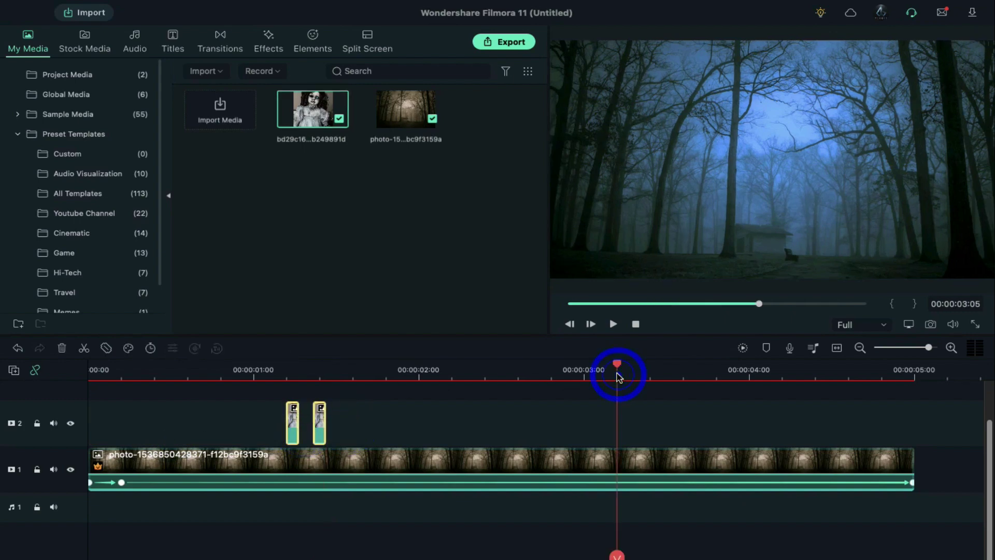
key("ctrl+v")
Add Horror Stories Pack Title 03 at the start, trimmed to end at 5 seconds.
scroll(446, 474, "up", 2)
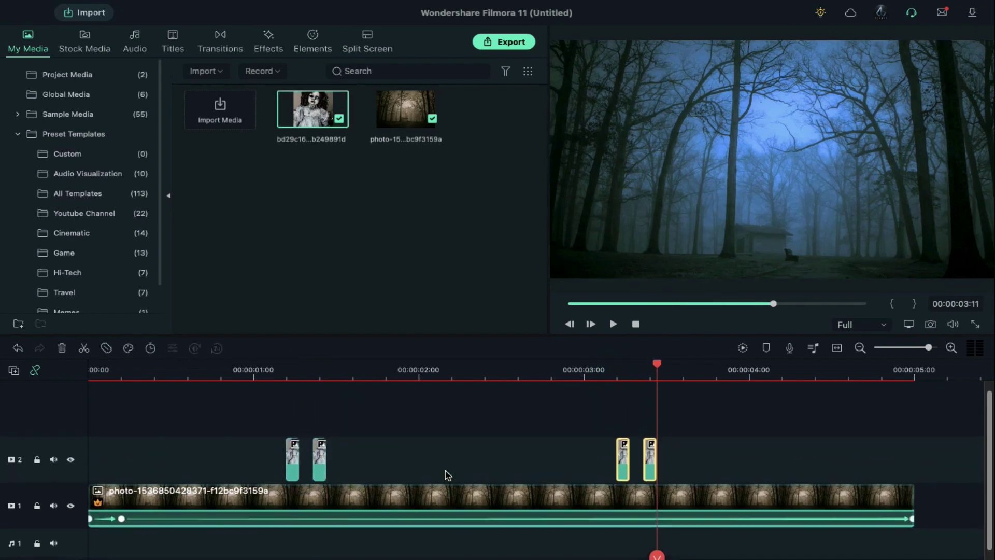
left_click(174, 46)
left_click(136, 74)
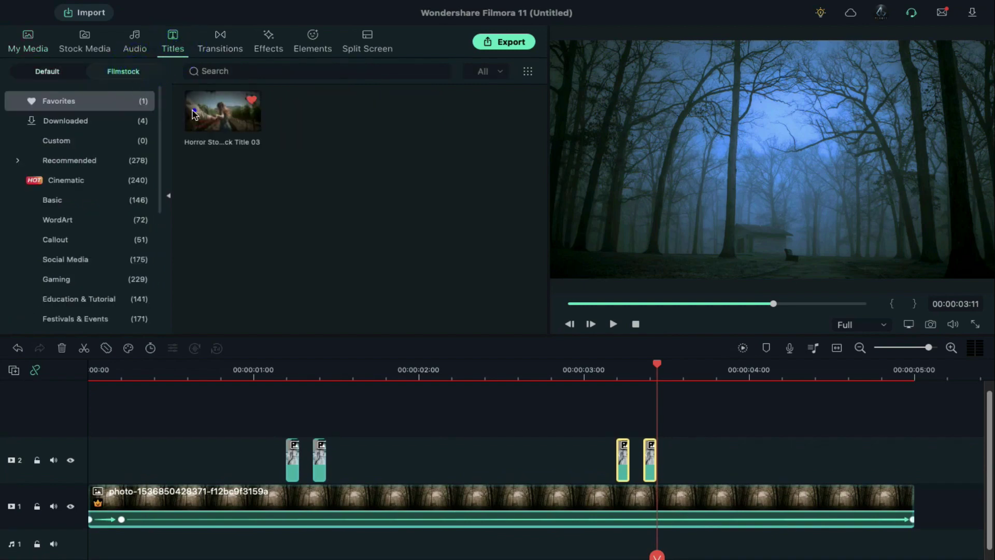
left_click_drag(193, 113, 128, 335)
left_click_drag(86, 420, 93, 418)
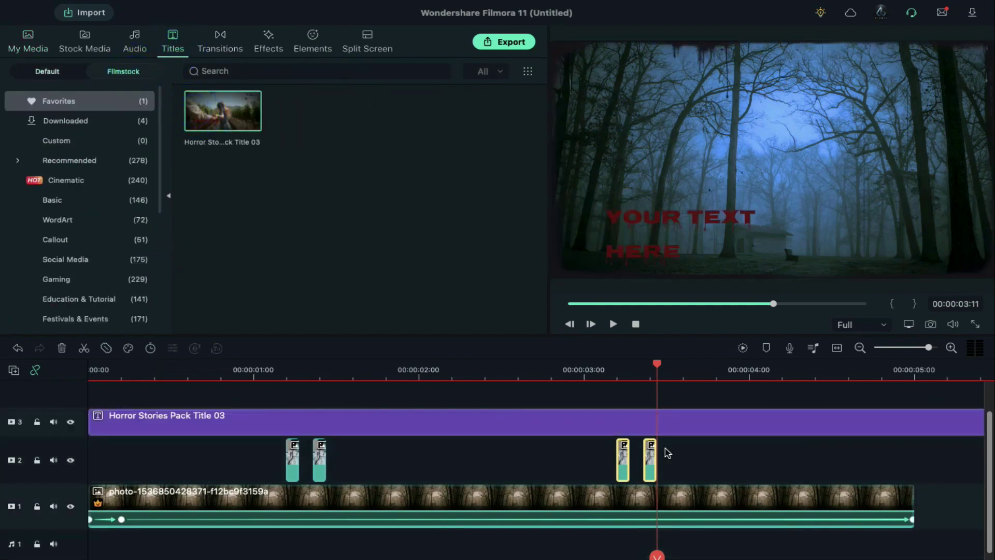
left_click(913, 387)
key("ctrl+b")
left_click(940, 434)
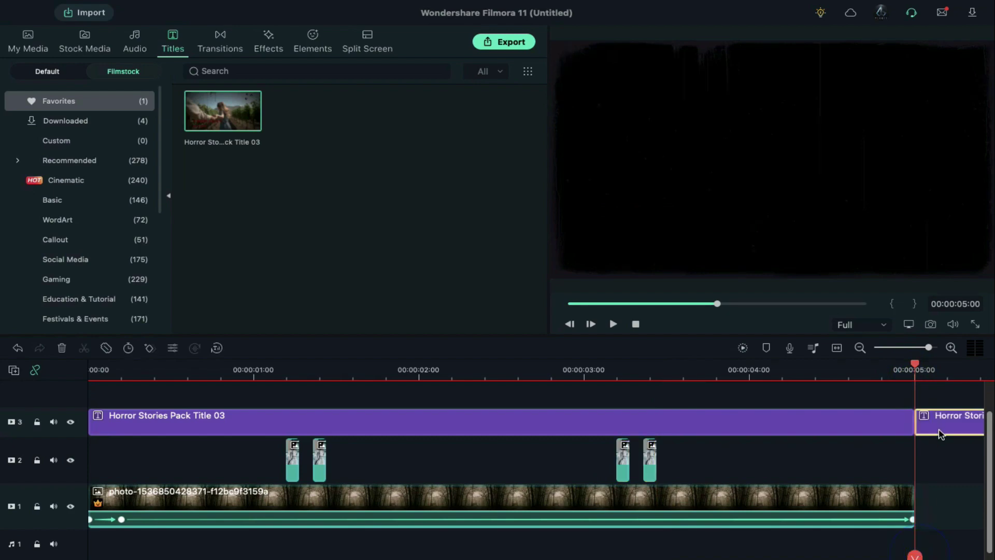
key("Delete")
Clear the horror title's placeholder text.
double_click(402, 415)
left_click(299, 171)
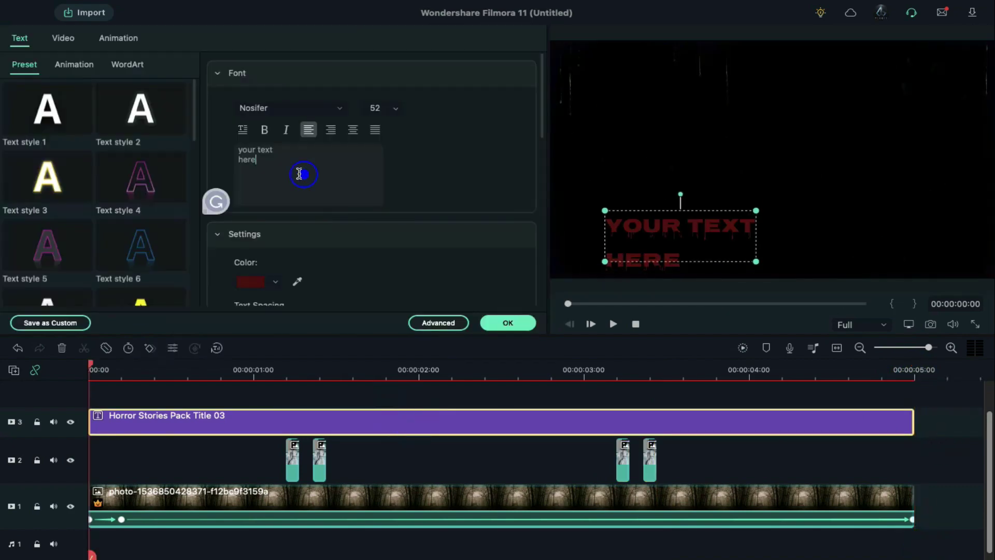
key("ctrl+a")
key("BackSpace")
left_click(492, 325)
Add Cinematic Horror Pack Element 02 on a new track: Screen blend, scale 126.7, X -152.
left_click(309, 45)
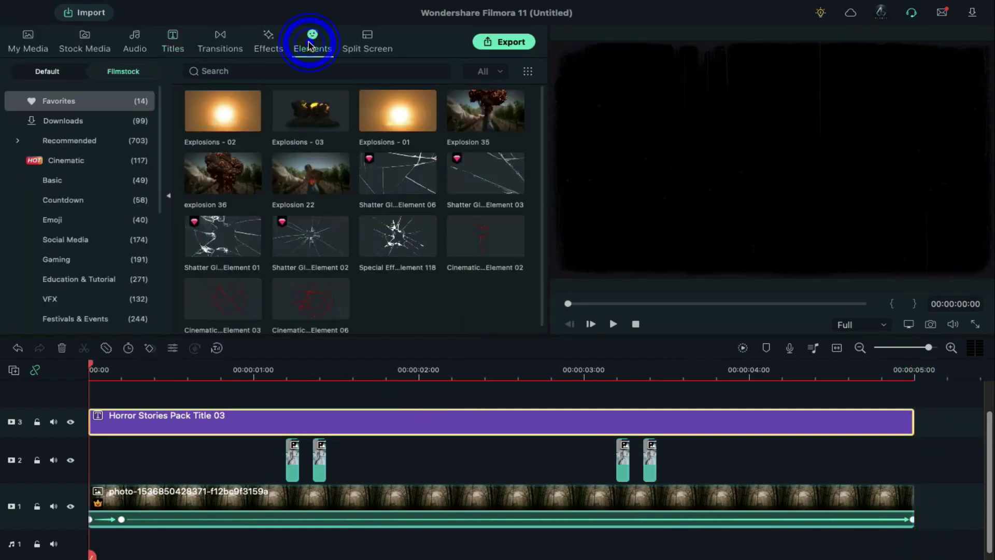
left_click_drag(318, 283, 324, 332)
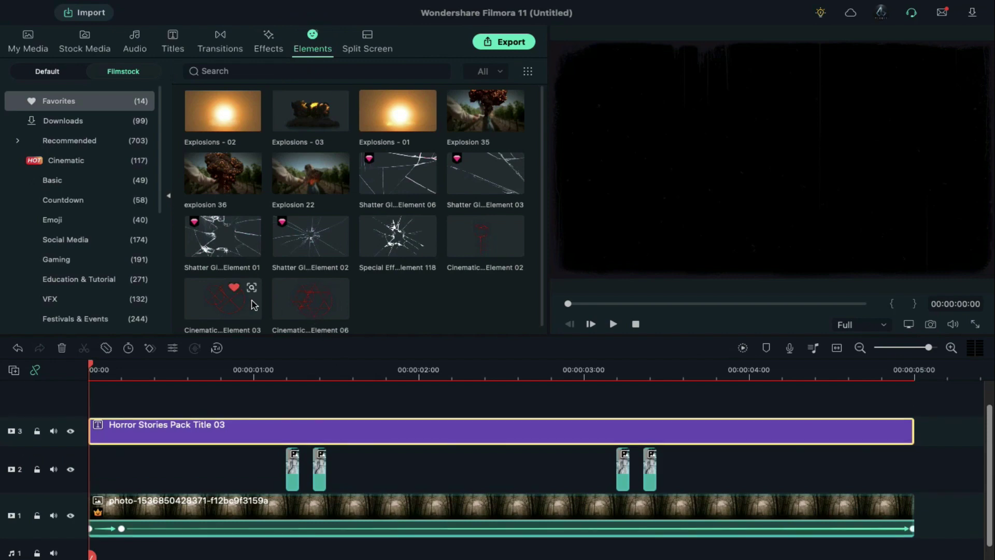
left_click_drag(485, 236, 92, 407)
double_click(298, 407)
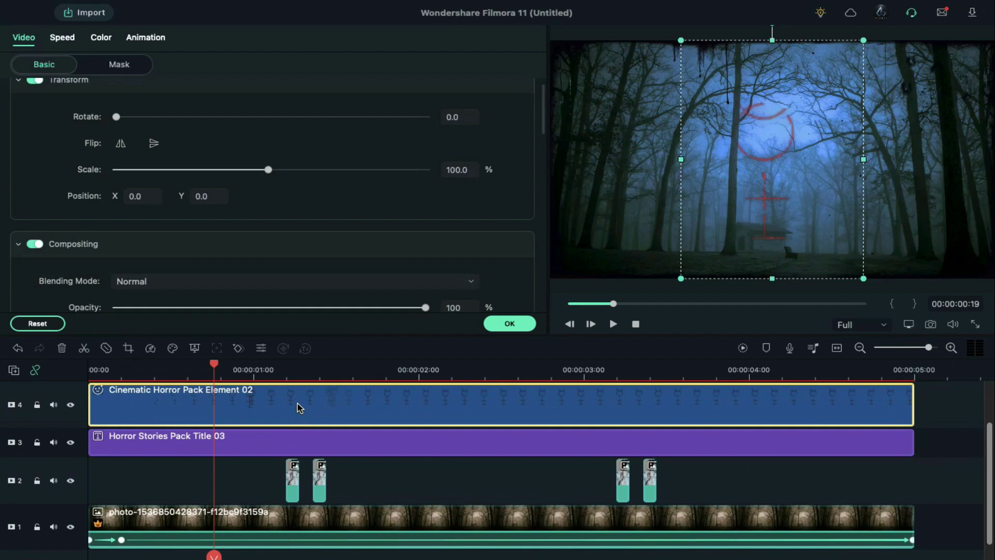
left_click(328, 283)
left_click(300, 385)
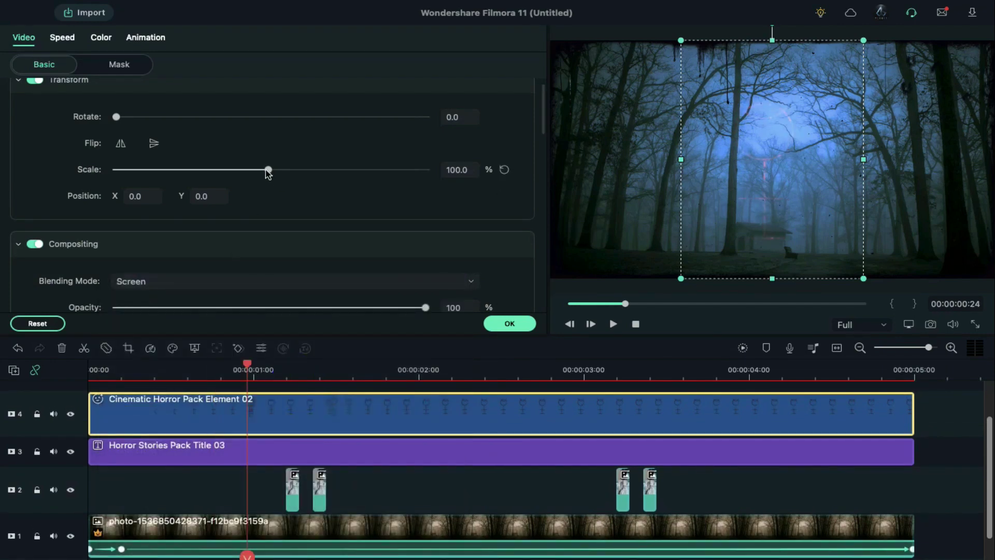
left_click_drag(268, 169, 282, 171)
left_click_drag(115, 196, 17, 165)
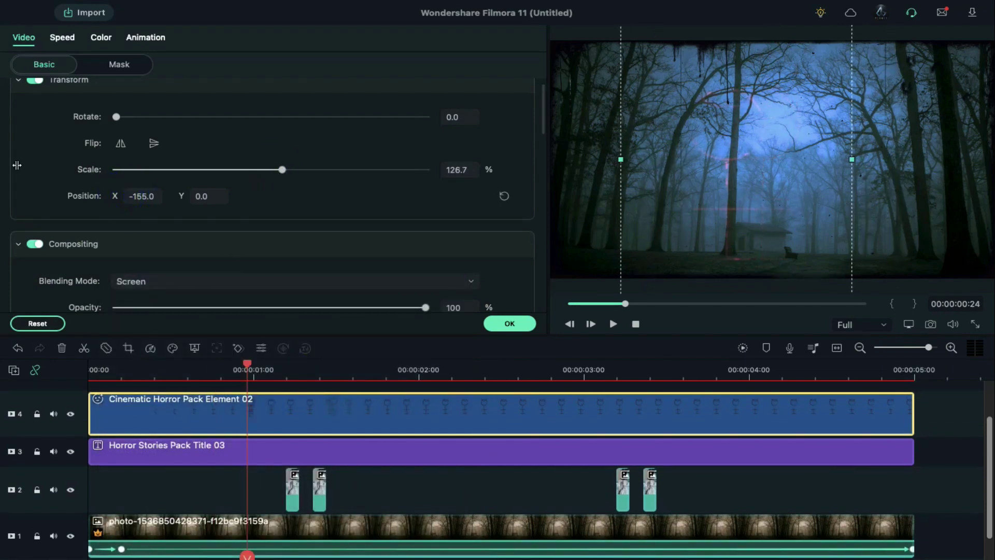
left_click(510, 325)
Add Horror Pack - Overlay 3 on a new track and lower its opacity to 31.
scroll(502, 441, "up", 1)
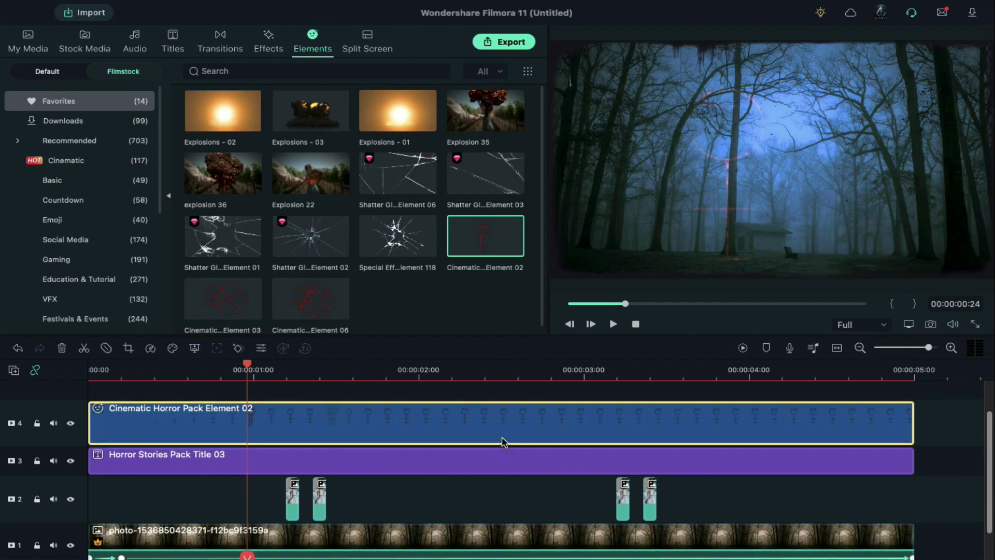
left_click(269, 42)
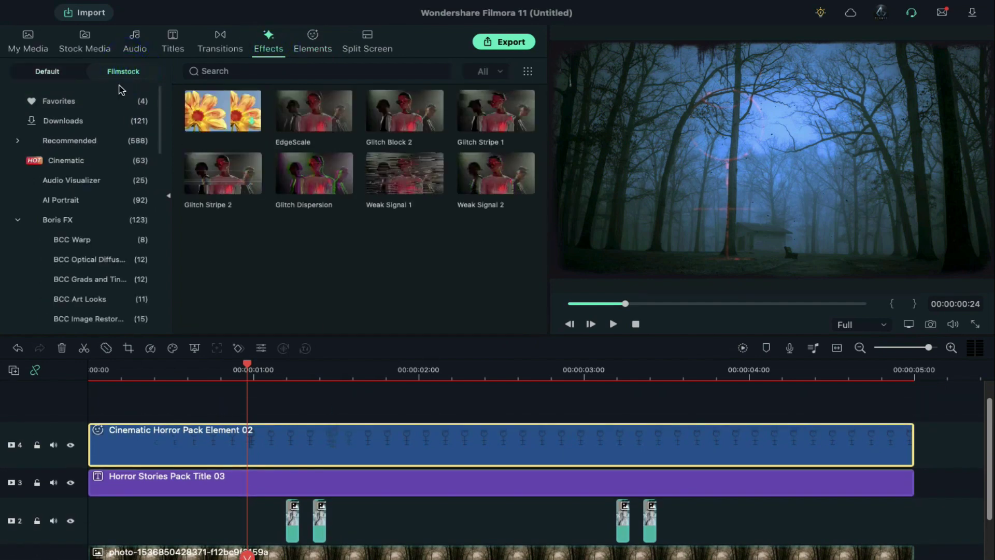
left_click_drag(212, 129, 99, 406)
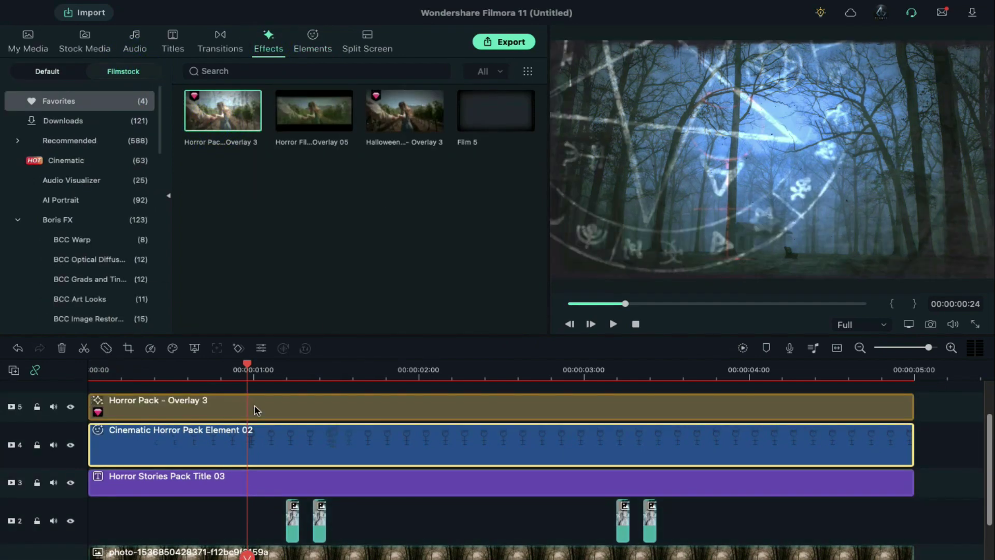
double_click(256, 409)
left_click(235, 110)
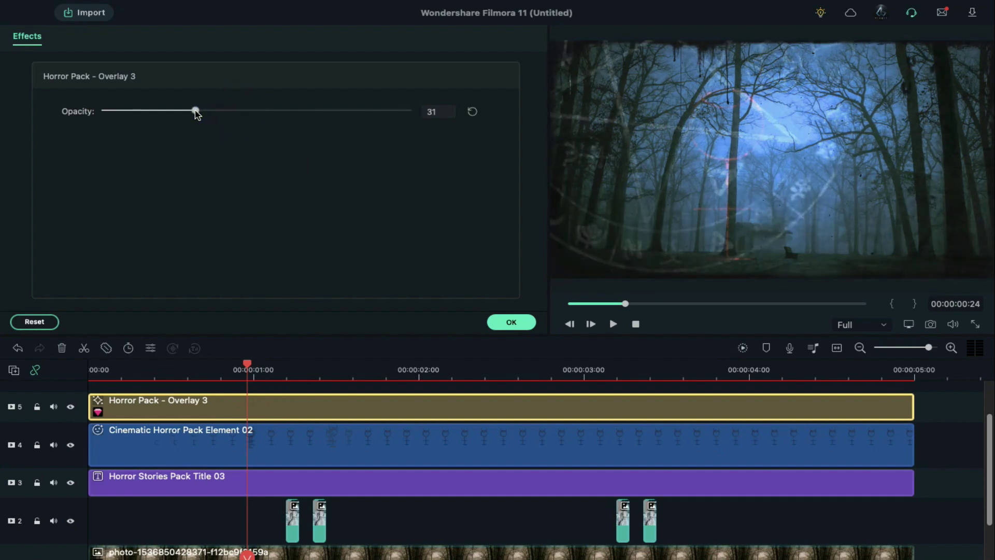
Confirm the overlay opacity and add Halloween Pack - Overlay 3 on track 6.
left_click(513, 322)
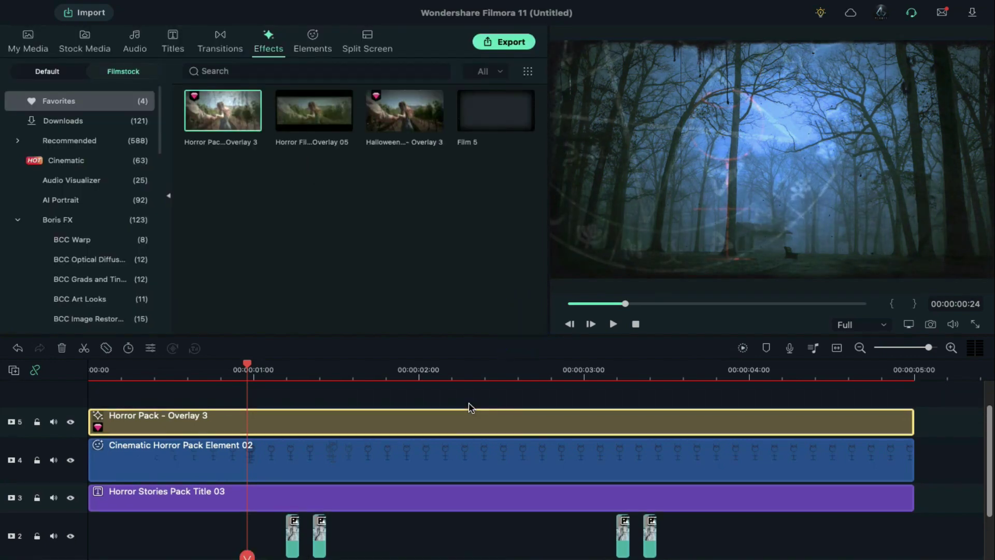
left_click_drag(396, 114, 89, 397)
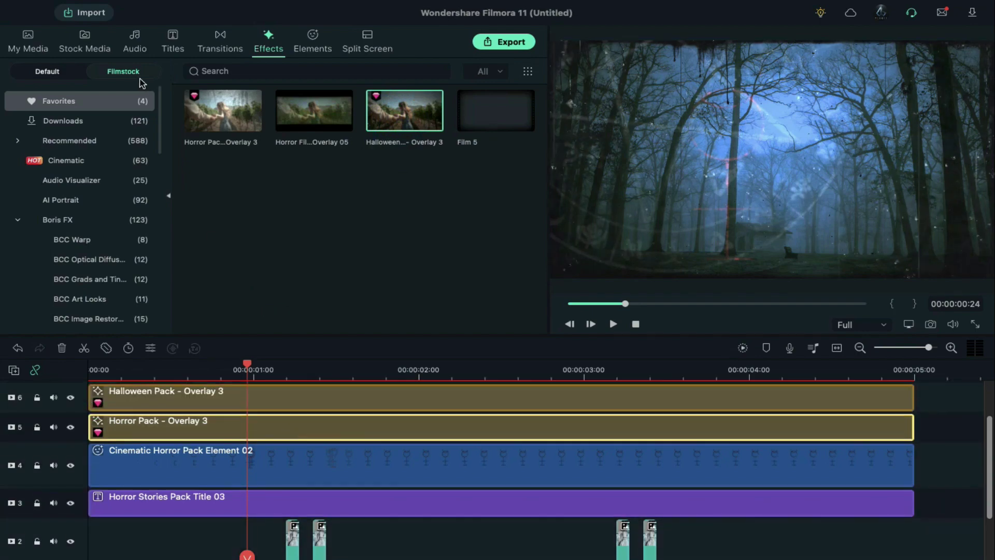
Add a Default Title on track 7 in Nightmare 5 font reading 'MvP FiLmS'.
left_click(171, 48)
left_click(67, 75)
left_click_drag(223, 111, 92, 416)
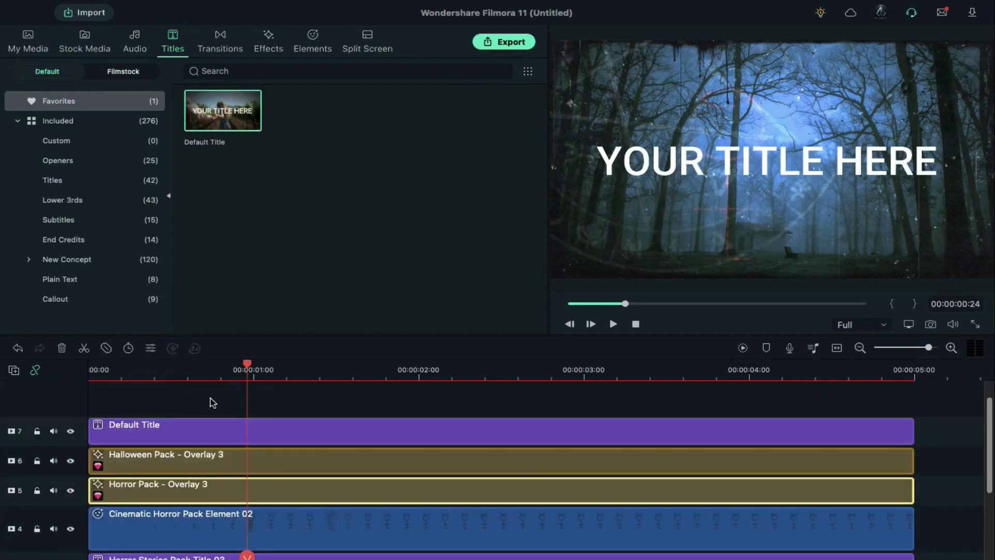
double_click(300, 440)
left_click(339, 108)
left_click(333, 278)
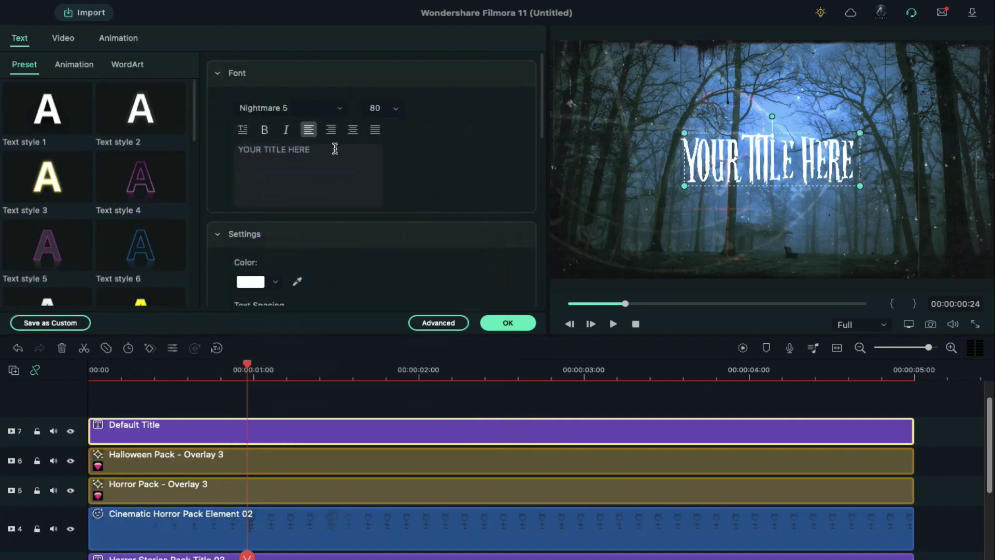
left_click(335, 149)
type("MvP")
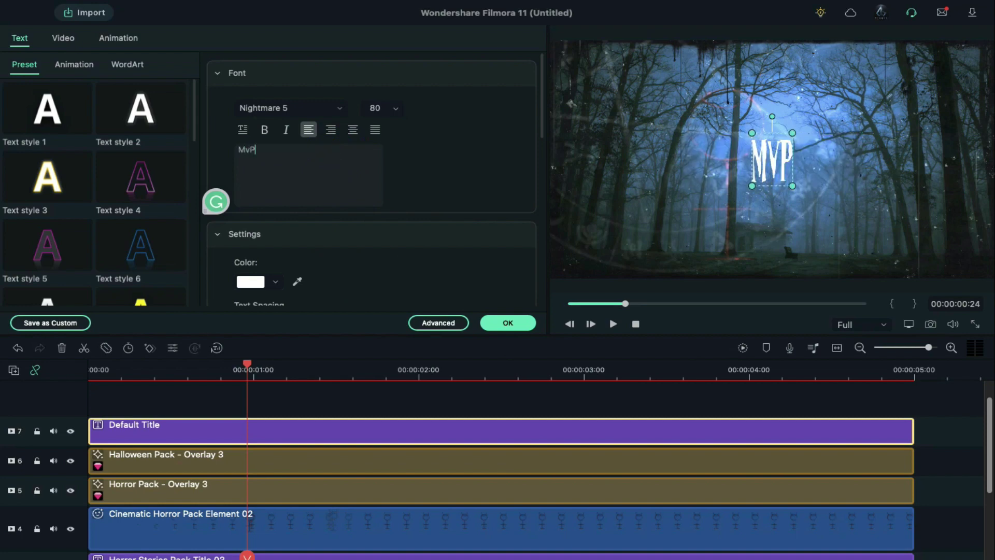
type(" FiLmS")
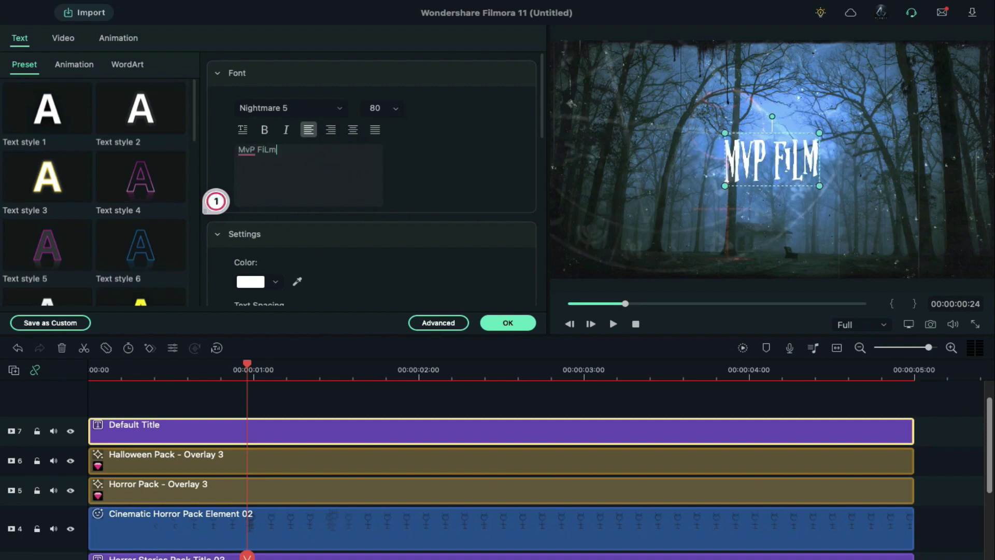
In the advanced editor, move MVP FILMS up and add a size-62 'PreSenTs' line below it.
left_click(437, 322)
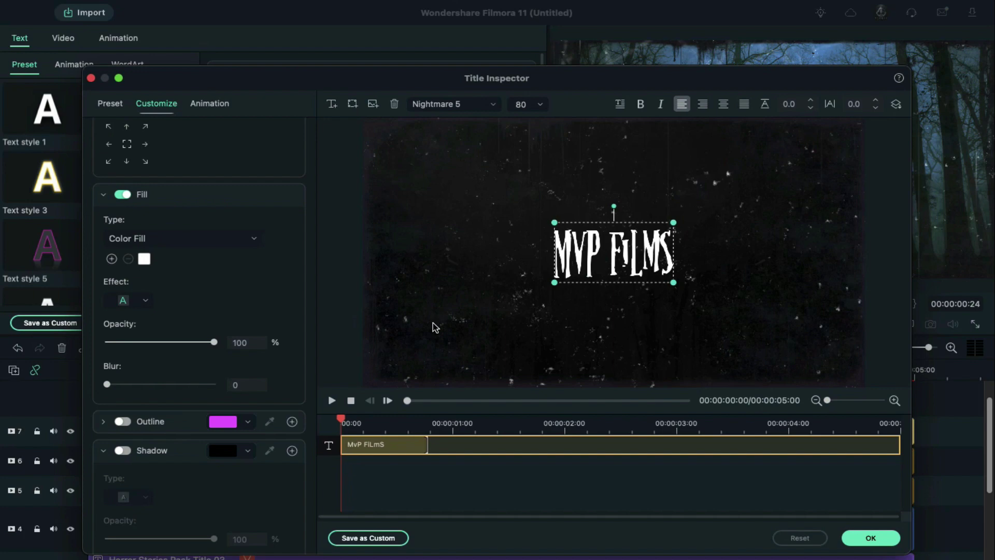
left_click_drag(623, 243, 622, 219)
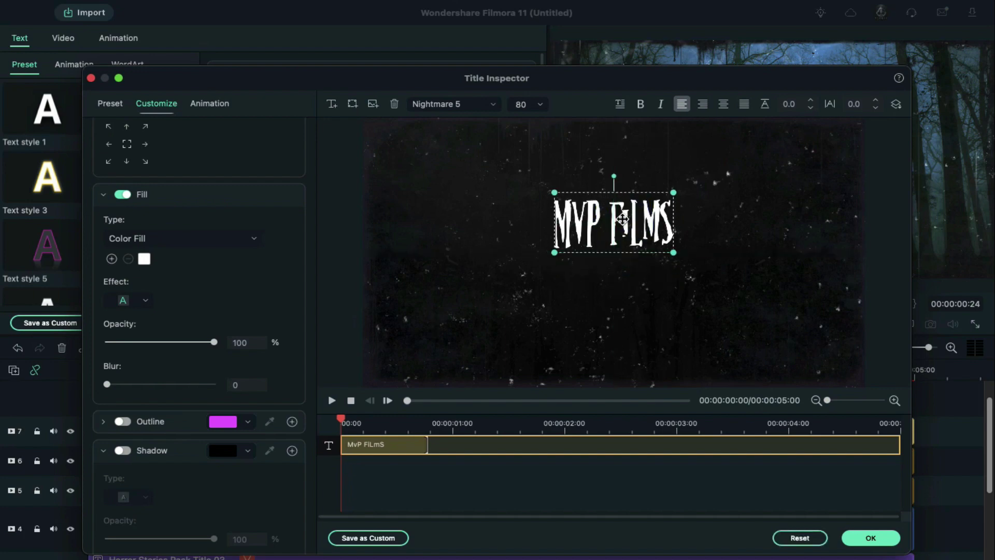
left_click(332, 104)
double_click(604, 235)
type("PreSenTs")
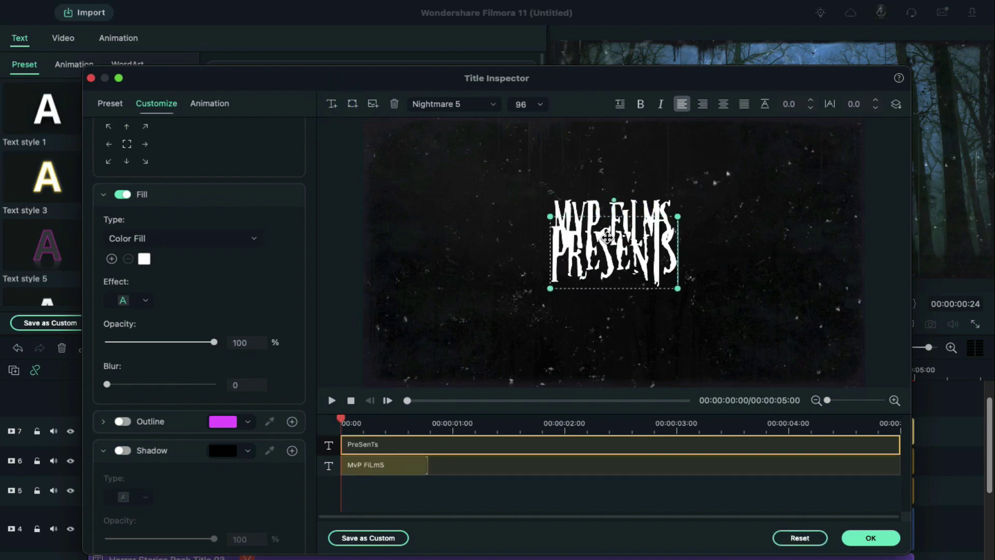
left_click_drag(649, 290, 632, 270)
left_click(681, 317)
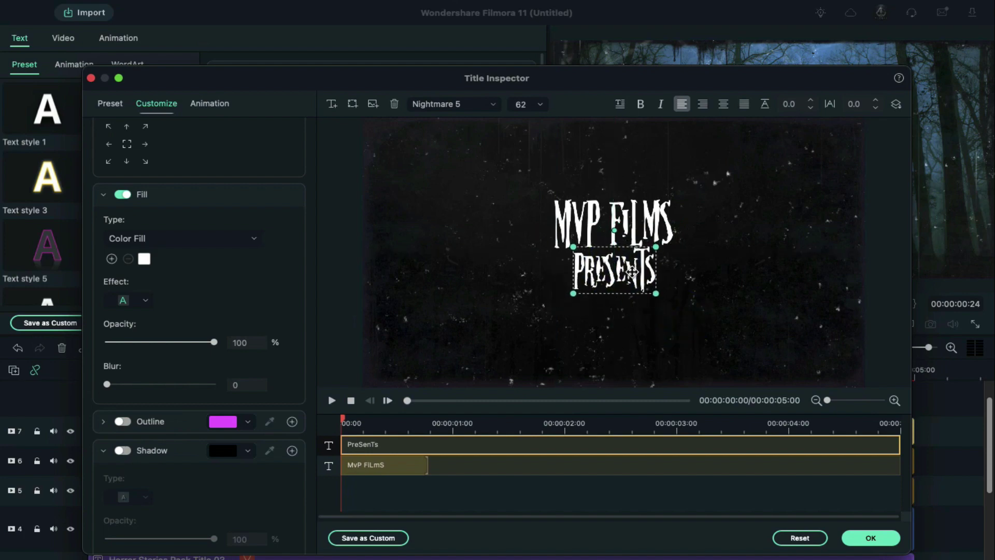
left_click(875, 100)
Give PRESENTS a dark-red-to-red gradient fill.
left_click(875, 100)
left_click(181, 238)
left_click(145, 258)
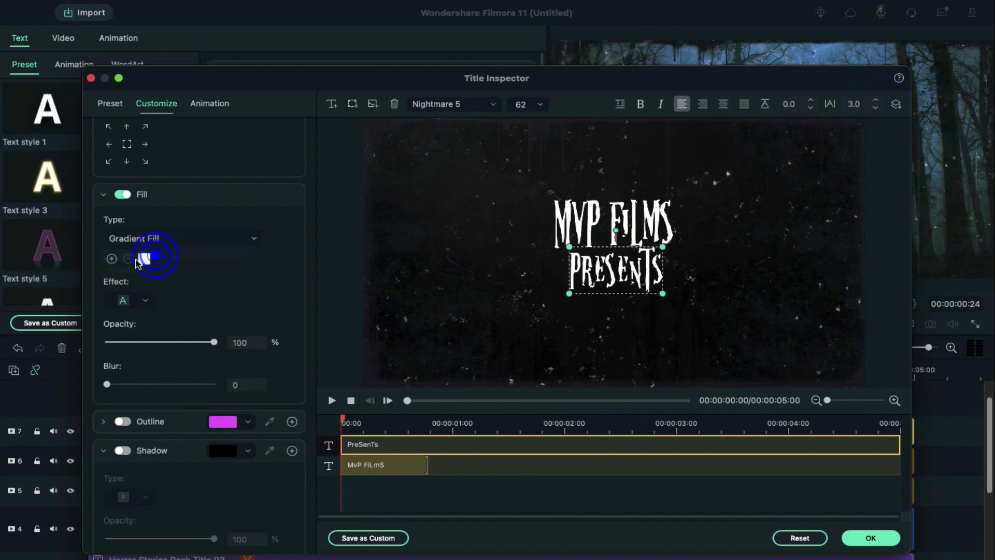
left_click(104, 269)
left_click(109, 368)
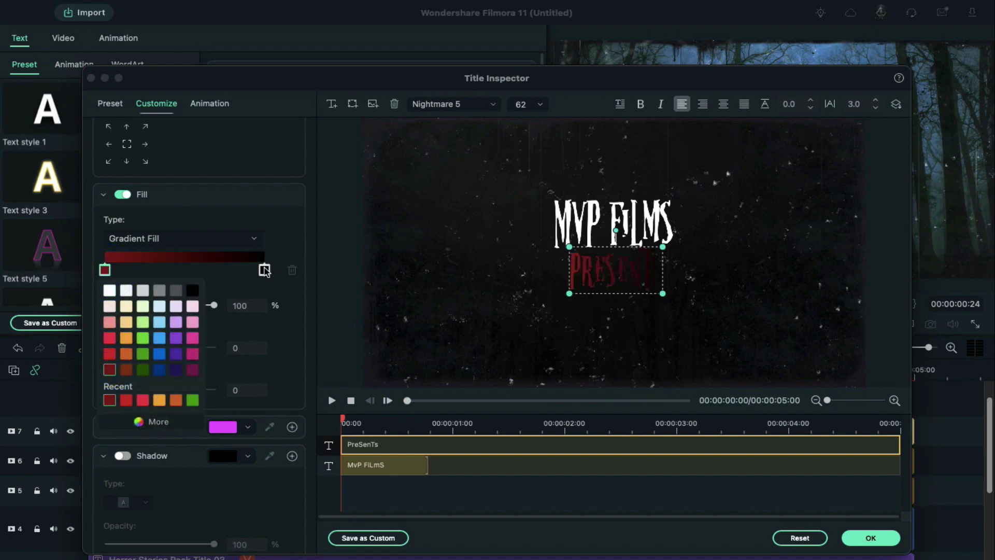
left_click(264, 269)
left_click(269, 353)
Give MVP FILMS a red gradient fill.
left_click(166, 374)
left_click(384, 465)
left_click(181, 238)
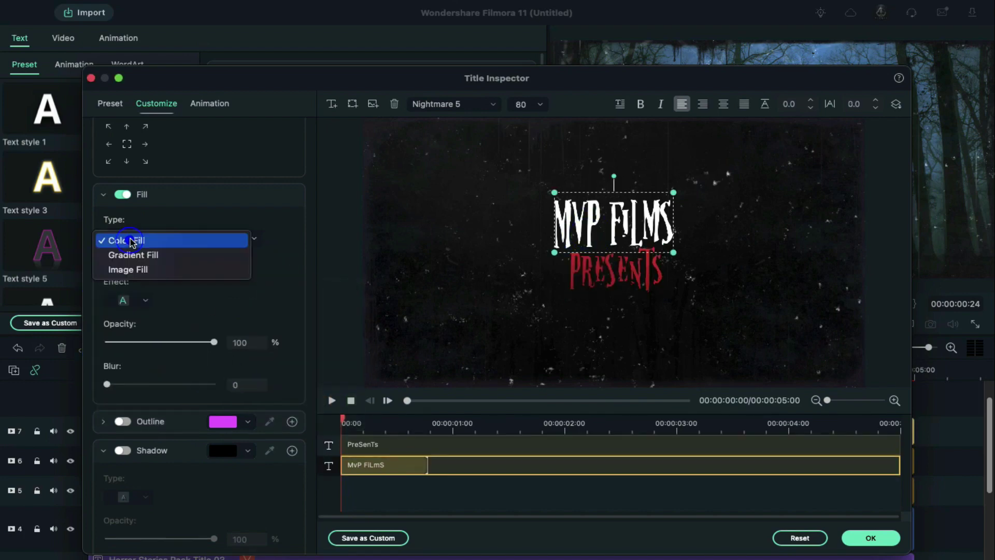
left_click(145, 257)
left_click(104, 269)
left_click(268, 337)
left_click(265, 270)
left_click(269, 353)
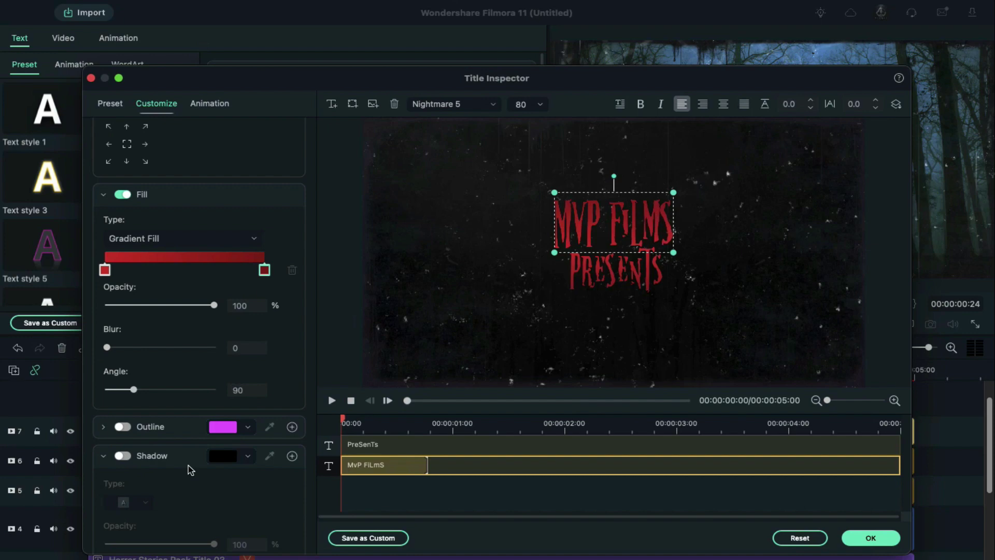
Enable a drop shadow with reduced distance and apply the title changes.
left_click(122, 456)
scroll(173, 471, "down", 3)
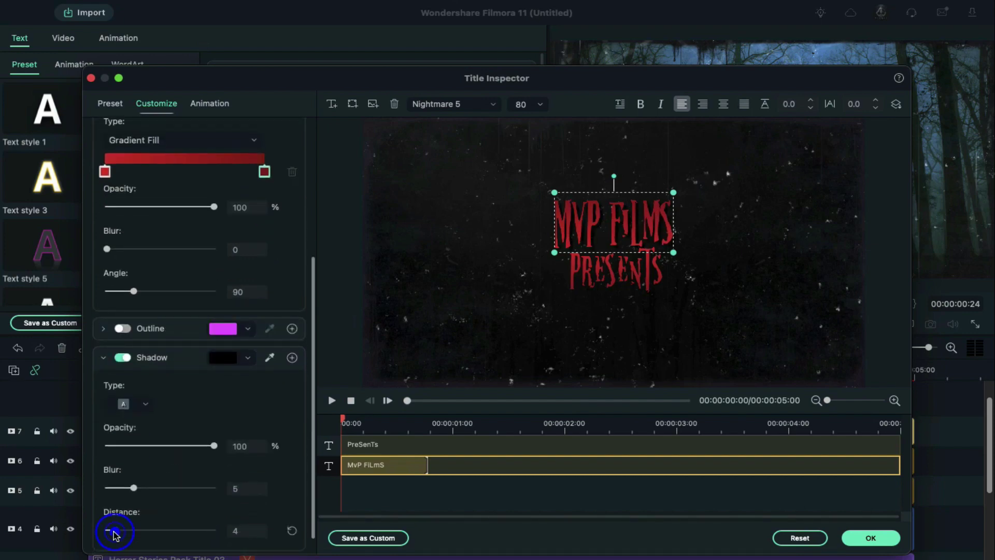
left_click_drag(114, 532, 112, 534)
left_click(587, 283)
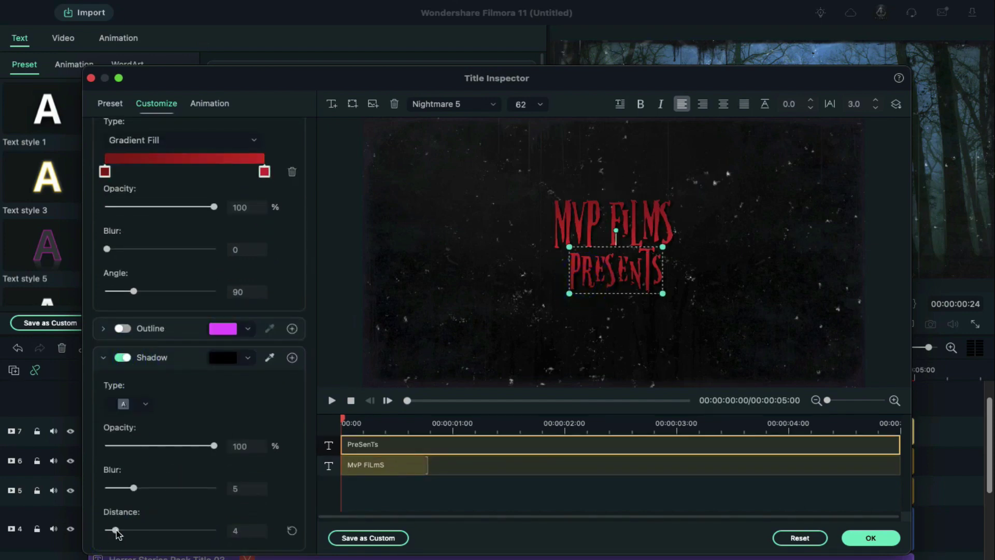
left_click(871, 537)
Save a PNG snapshot of the title frame and swap it in for the Default Title on track 7.
left_click_drag(879, 428, 899, 430)
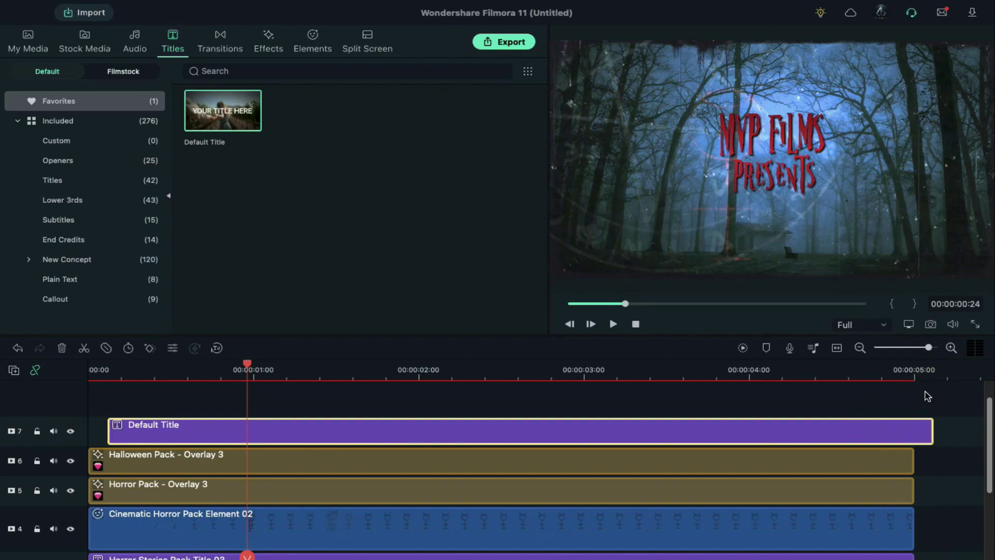
left_click(921, 374)
left_click(930, 322)
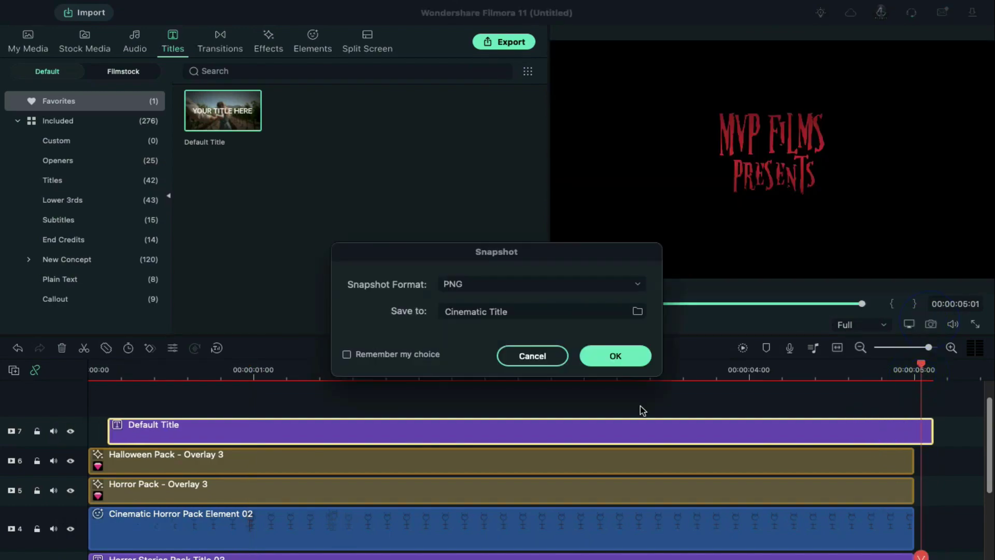
left_click(615, 356)
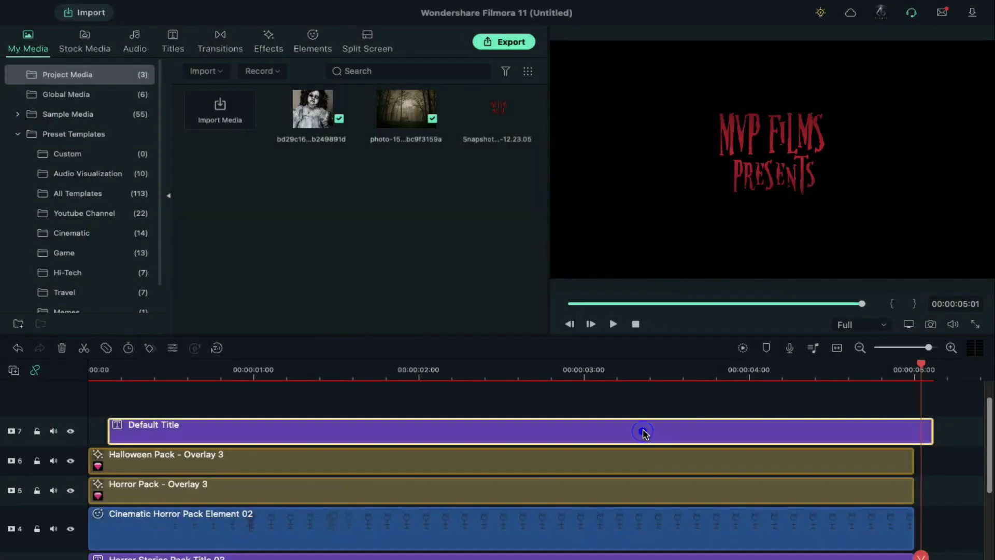
key("Delete")
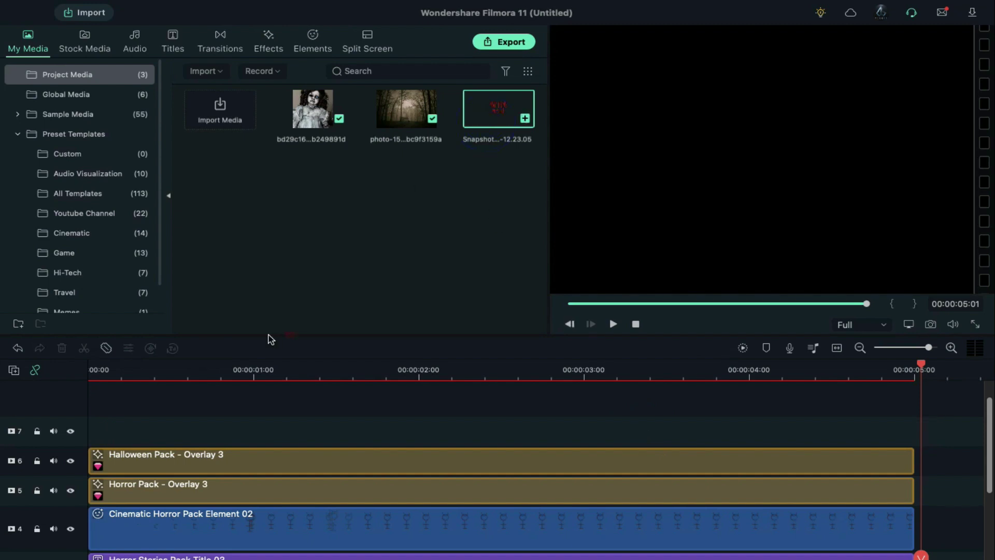
left_click_drag(268, 338, 98, 425)
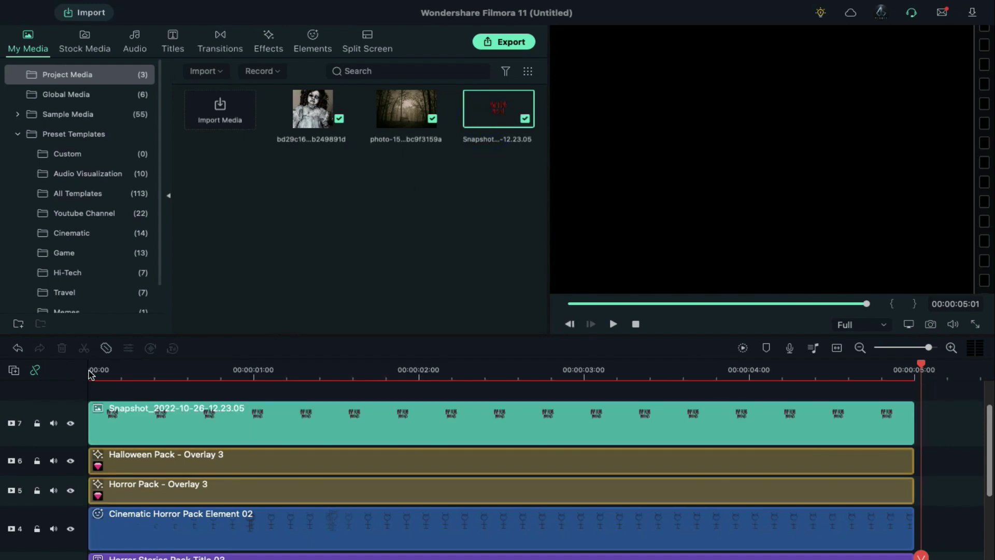
Keyframe the title image with opacity 3 at the start and scale 95 at 00:00:00:11.
left_click(91, 372)
double_click(133, 422)
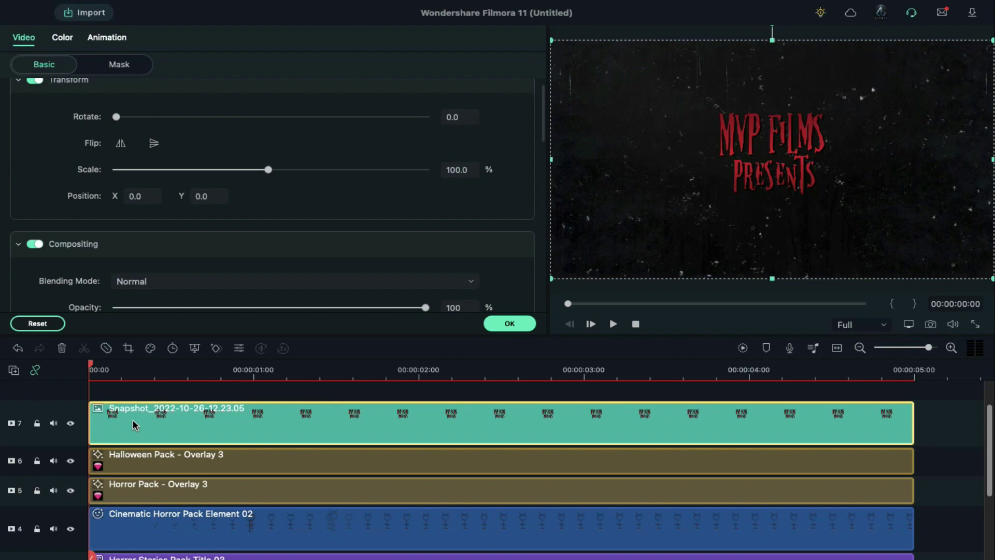
left_click(106, 37)
left_click(123, 367)
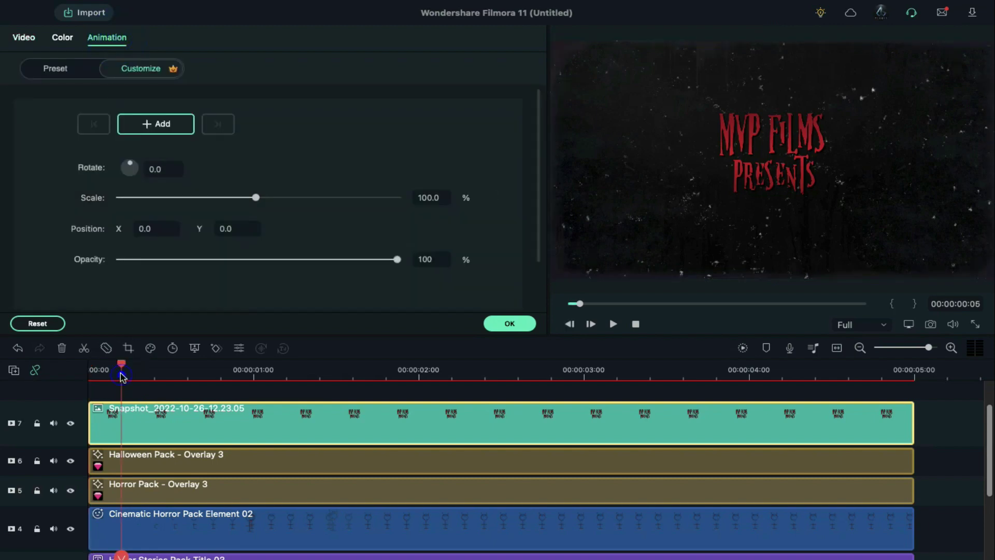
mouse_move(396, 259)
left_mouse_down()
mouse_move(107, 264)
mouse_move(397, 259)
left_mouse_up()
left_click(161, 371)
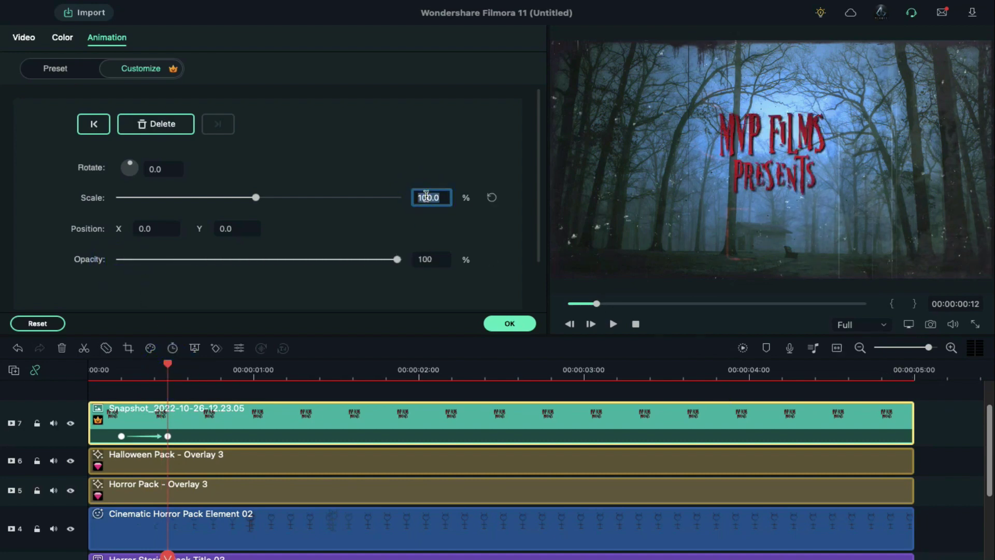
type("95")
key("Return")
left_click(917, 378)
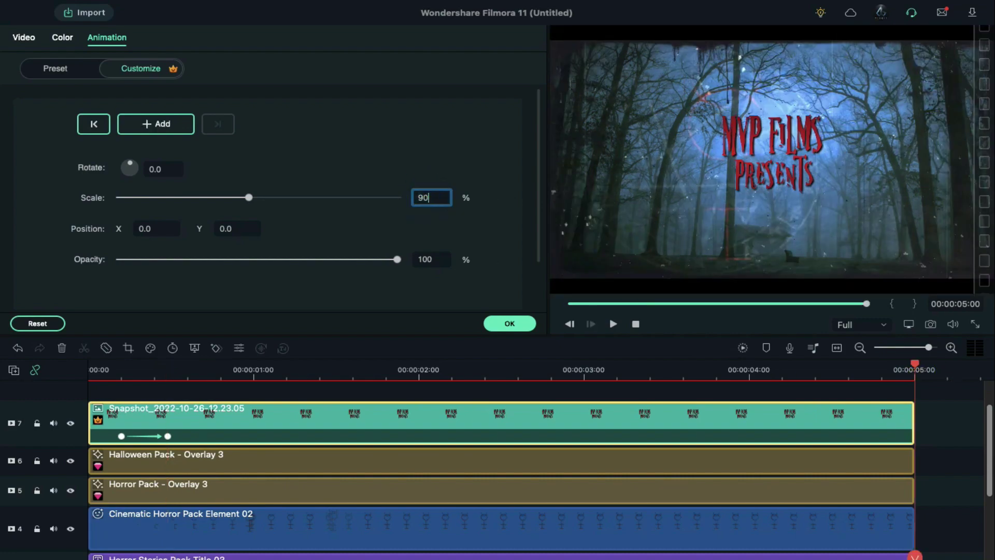
Commit the title clip's 90% scale and close its animation settings.
type("90")
key("Return")
left_click(287, 372)
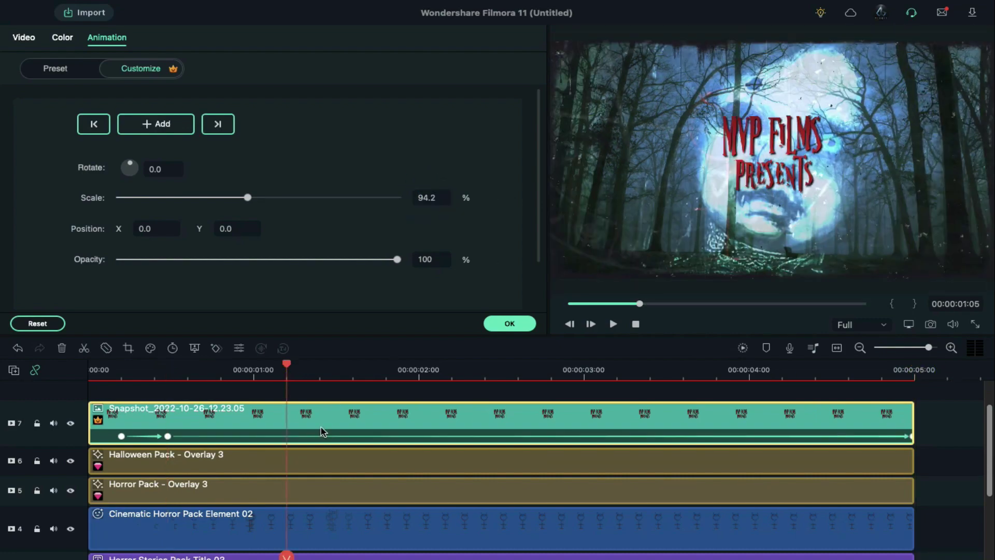
Apply the Sideways 2 effect from Default effects to the title clip at 00:00:01:05.
left_click(509, 323)
left_click(268, 42)
left_click(50, 72)
left_click(155, 123)
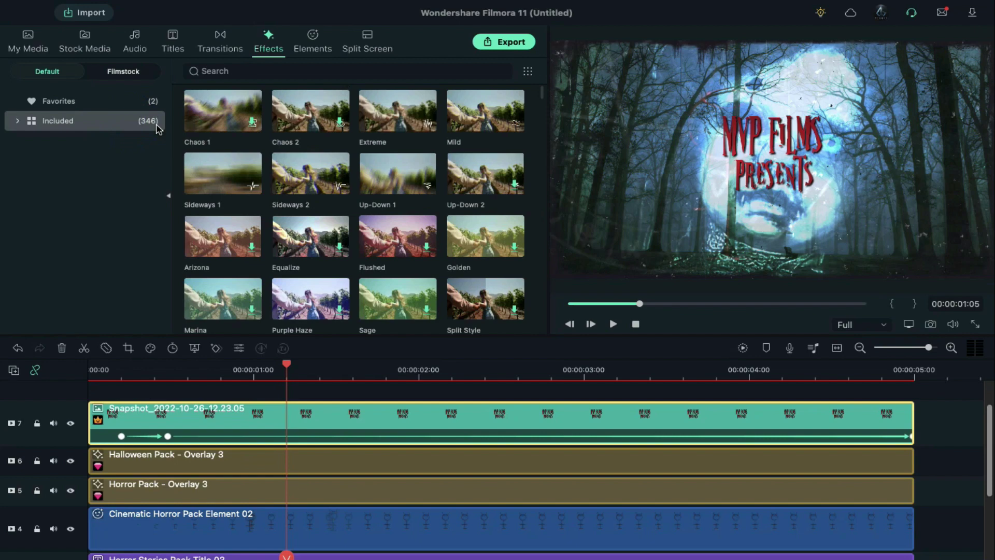
left_click_drag(311, 173, 258, 424)
Set Sideways 2 to Frequency 50 and Position X about 0.03.
double_click(259, 424)
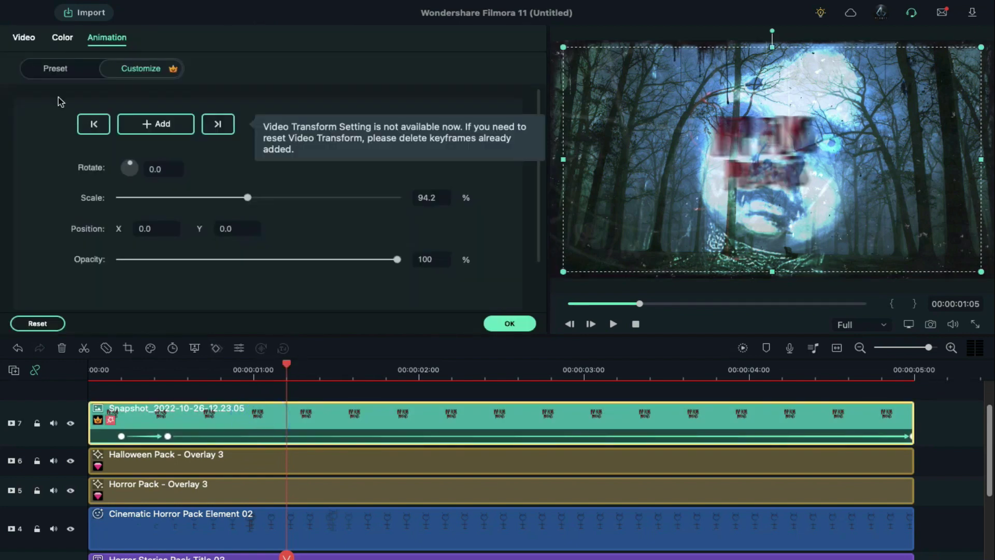
left_click(25, 43)
left_click(116, 64)
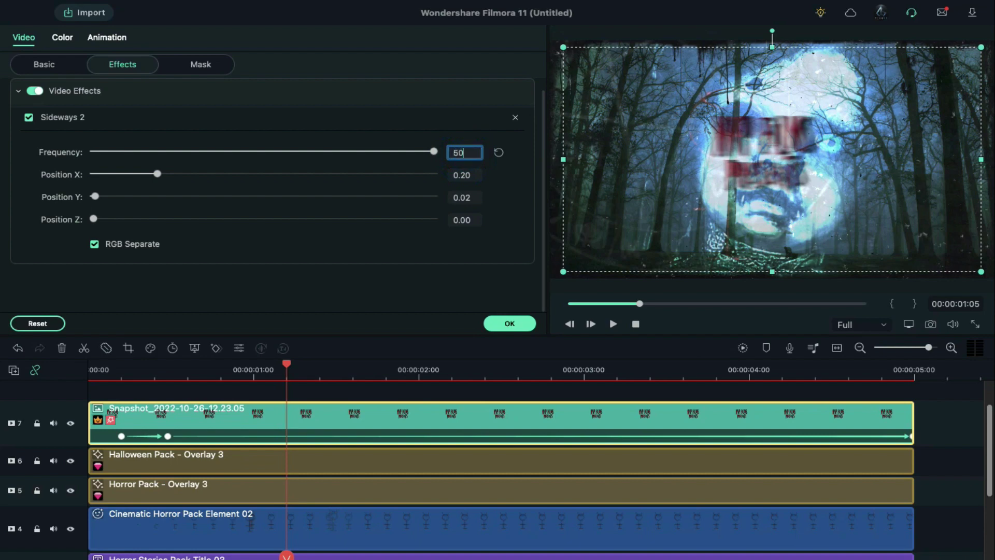
type("50")
key("Return")
left_click_drag(157, 172, 101, 176)
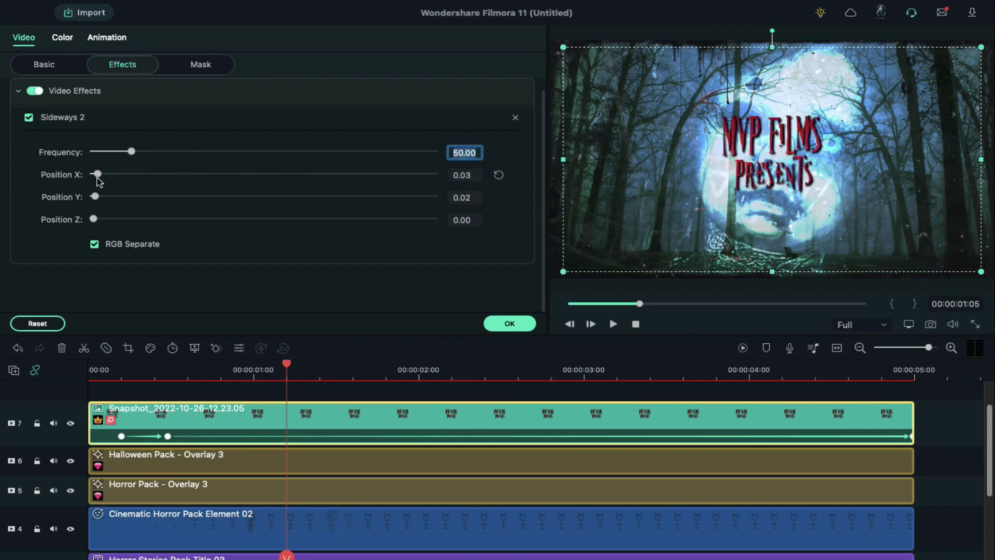
left_click(500, 325)
Split the track 7 title clip at 1:05, 1:20, 3:15 and 4:00 with Ctrl+B.
scroll(389, 426, "down", 1)
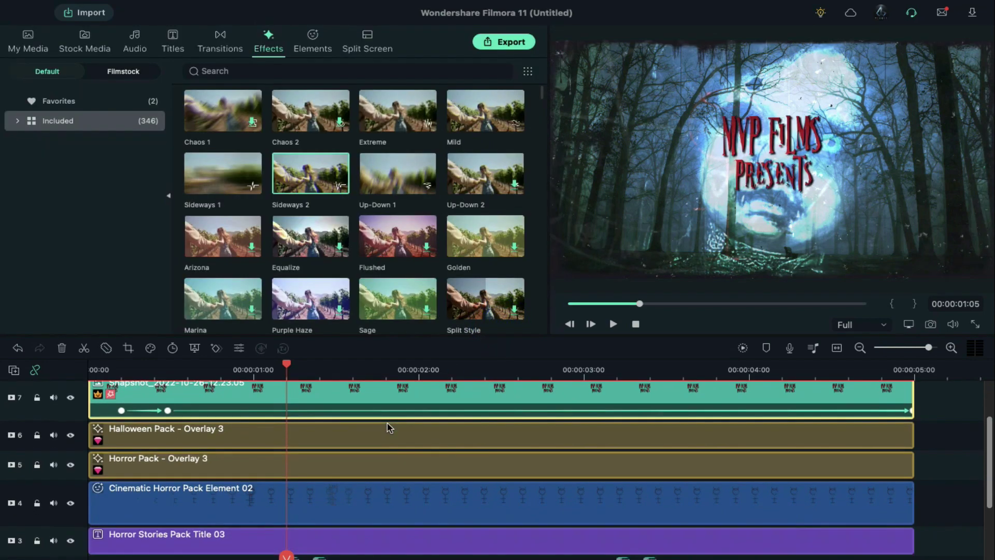
key("super+b")
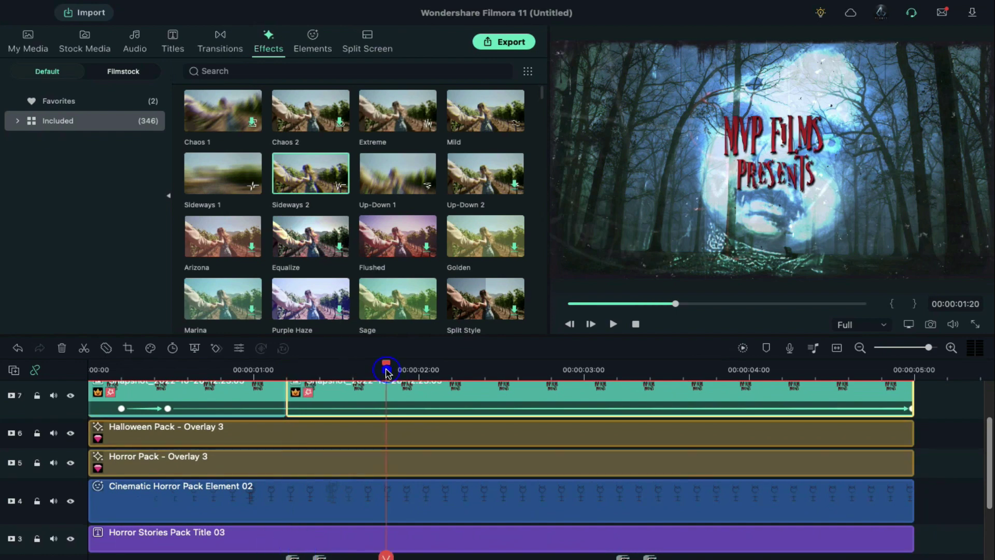
left_click(386, 369)
key("super+b")
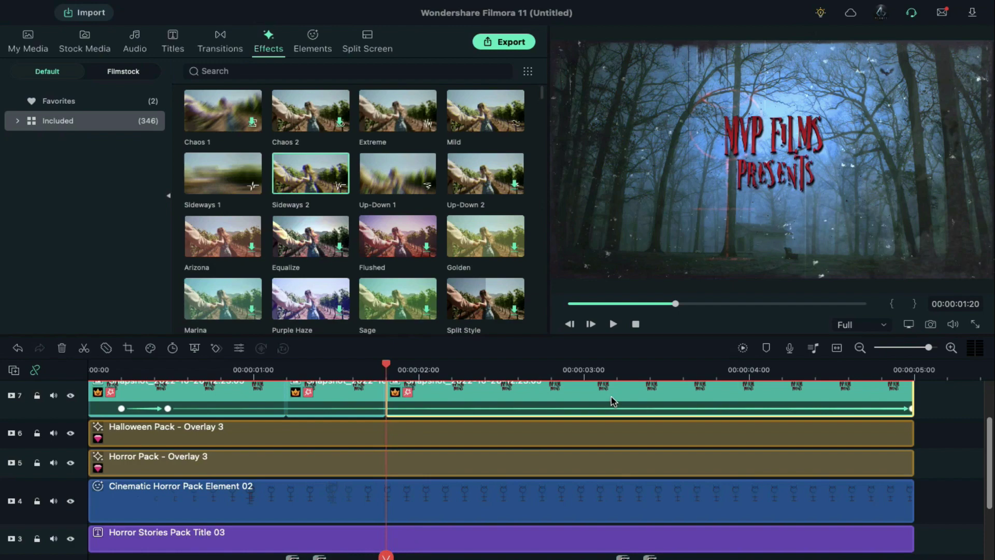
left_click(682, 371)
key("super+b")
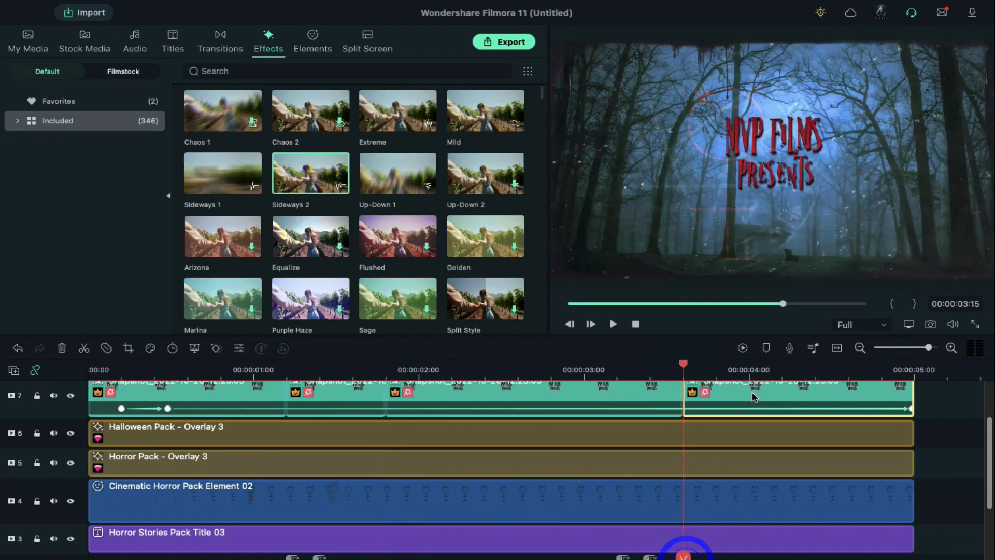
left_click_drag(682, 555, 754, 554)
key("super+b")
scroll(725, 438, "up", 1)
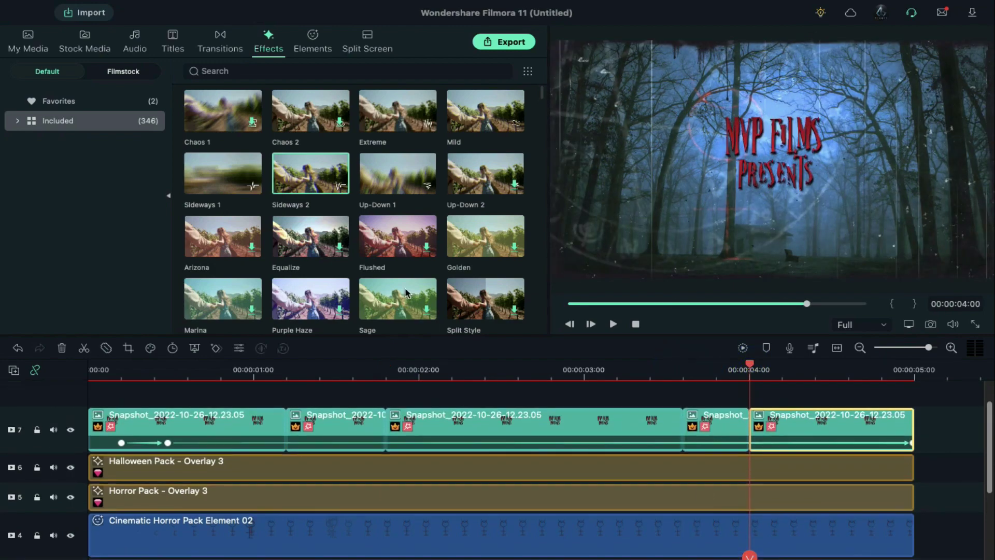
Drop Filmstock Glitch Stripe 1, Glitch Stripe 2 and Glitch Block 2 onto the second title piece, plus a glitch onto the fourth.
left_click(124, 71)
scroll(88, 233, "down", 10)
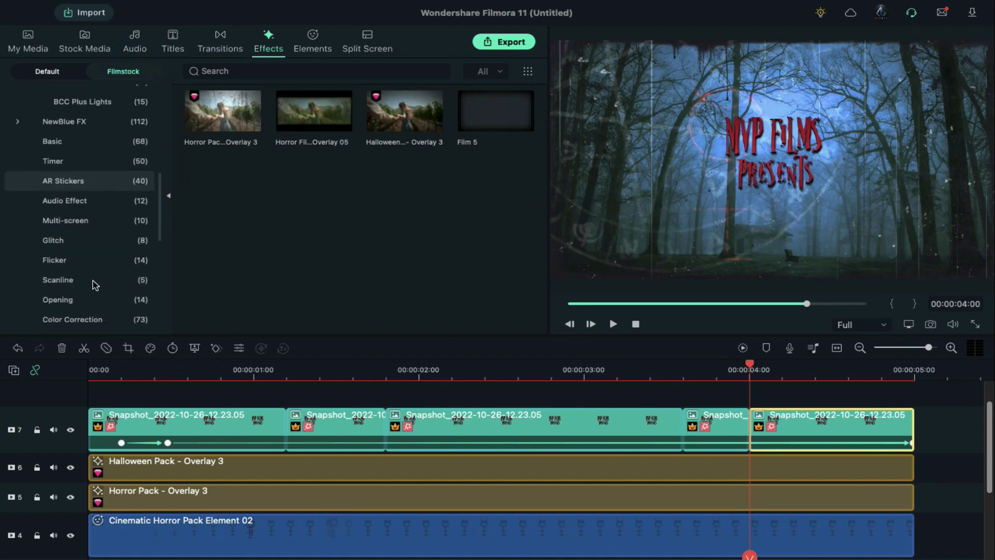
left_click(82, 243)
left_click_drag(479, 121, 324, 426)
left_click_drag(223, 176, 311, 424)
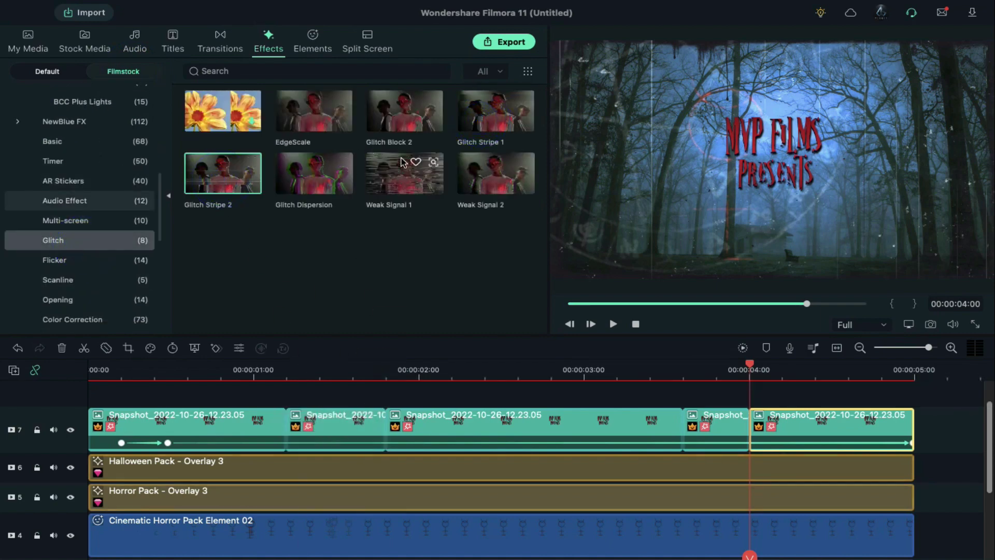
left_click_drag(405, 127, 316, 422)
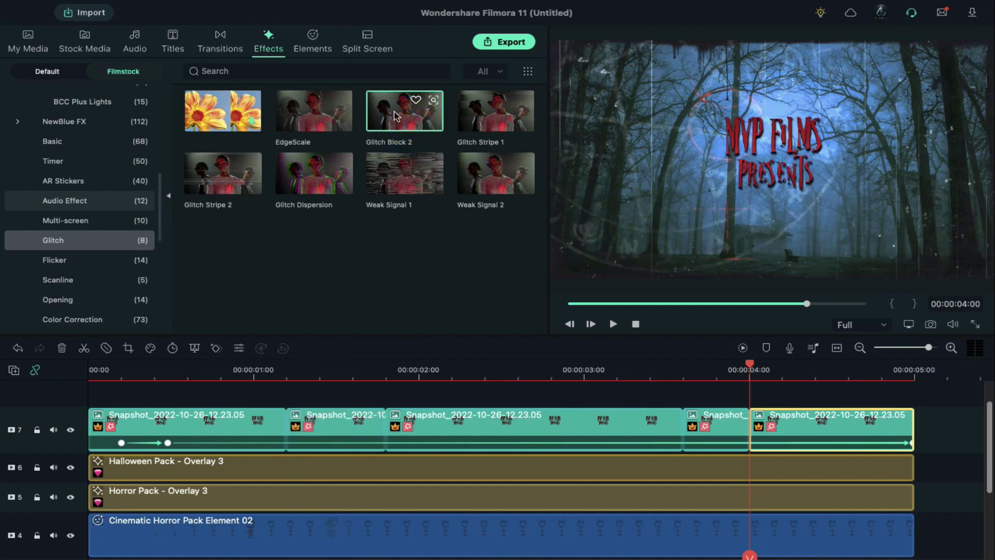
left_click_drag(396, 115, 715, 422)
Add Glitch Stripe 2 to the fourth title piece.
left_click_drag(493, 111, 715, 423)
left_click_drag(233, 166, 700, 426)
left_click(326, 384)
Raise the second piece's Glitch Stripe 1 setting to the maximum of 1.00.
left_click(338, 428)
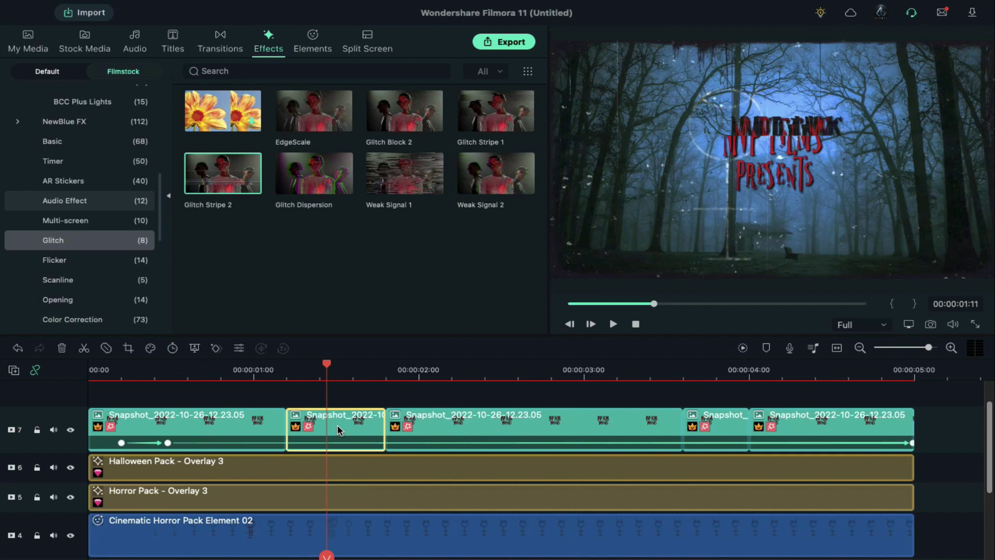
double_click(337, 428)
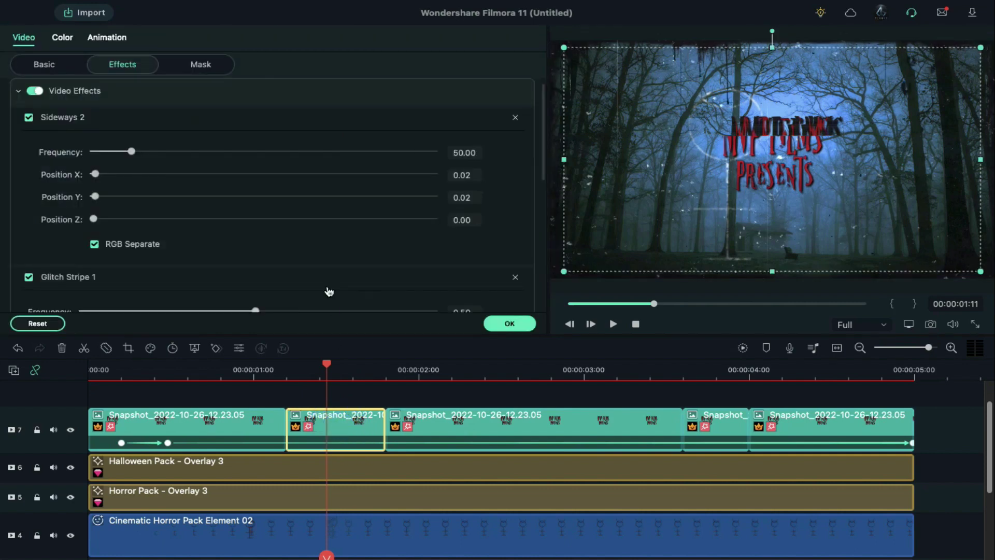
scroll(329, 291, "down", 4)
left_click_drag(255, 220, 482, 306)
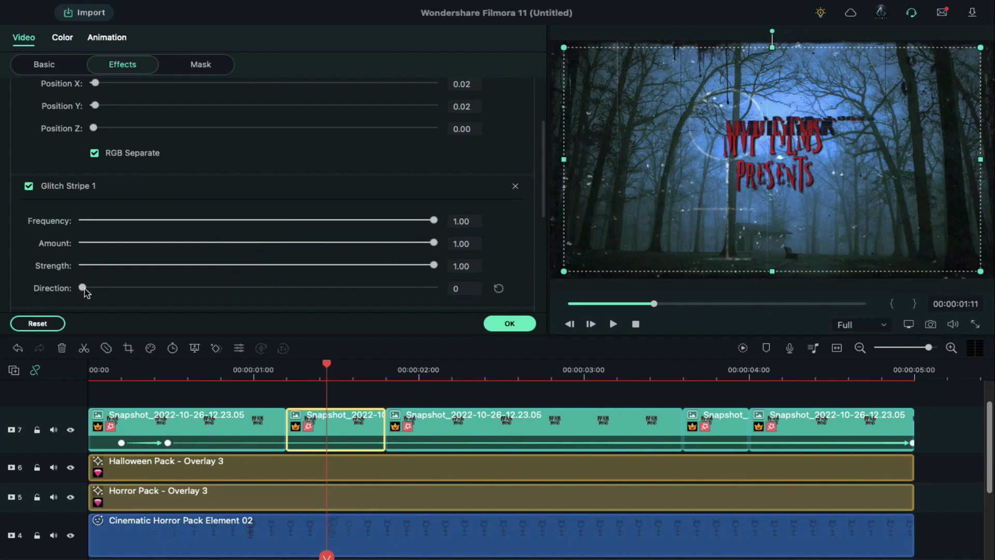
Set the fourth piece's glitch stripe Direction to 1 and confirm.
left_click(695, 432)
scroll(259, 187, "down", 3)
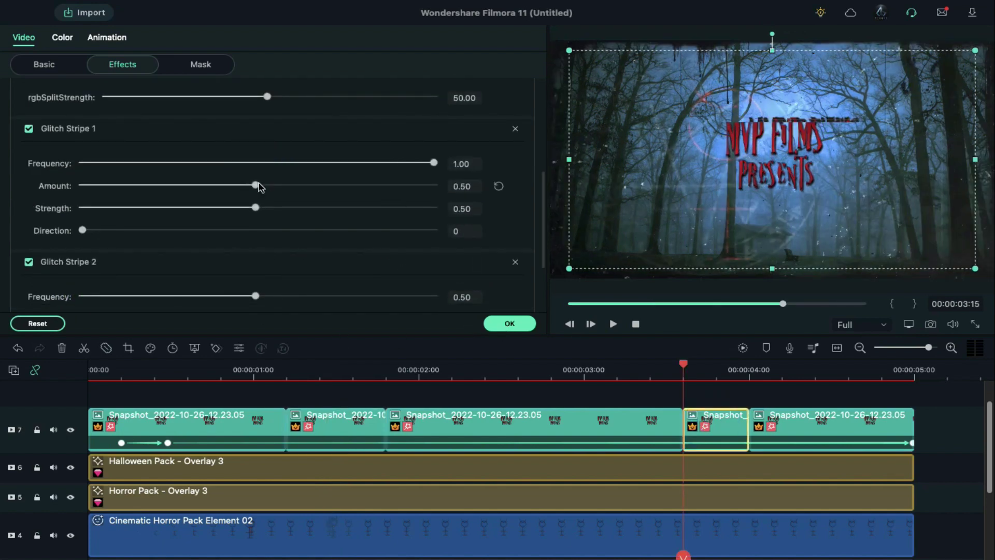
left_click_drag(82, 230, 289, 269)
left_click(509, 323)
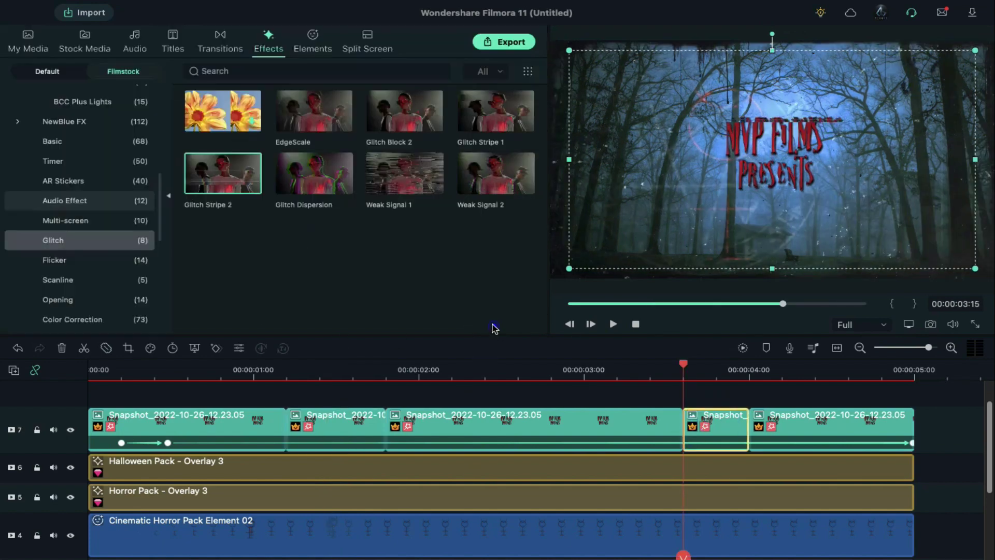
Add another title snapshot on track 8 and scale it to 240.2%.
left_click(28, 41)
left_click_drag(498, 110, 299, 391)
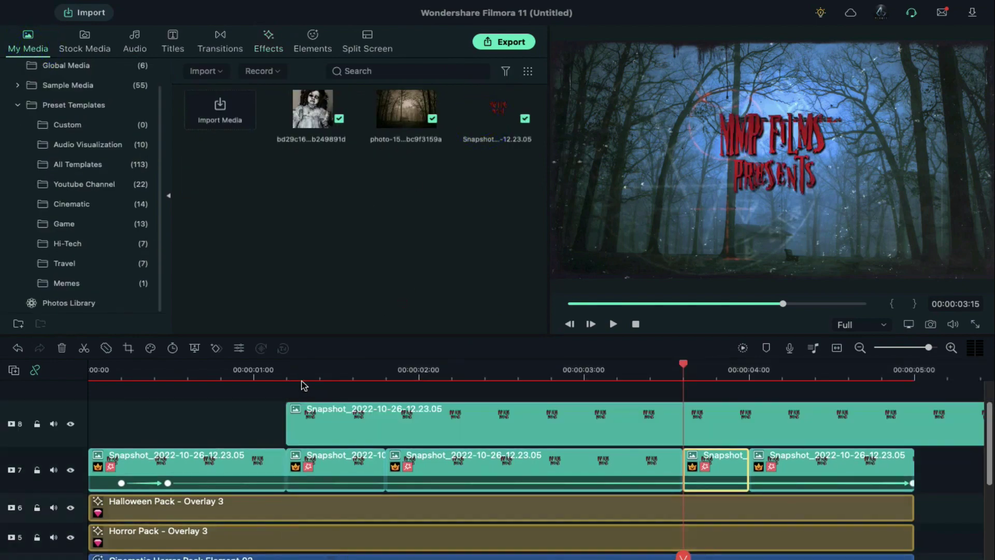
double_click(300, 423)
scroll(232, 194, "up", 4)
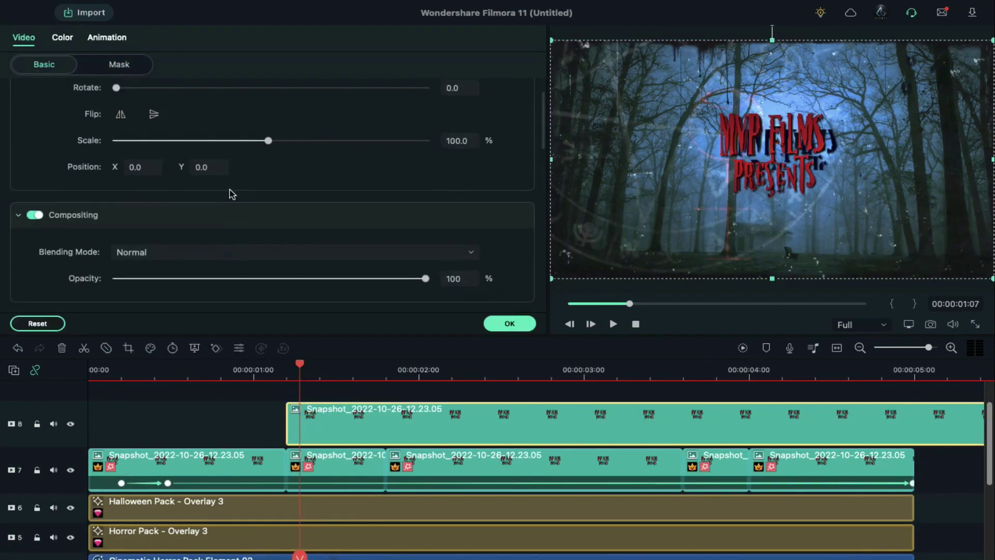
scroll(232, 194, "up", 2)
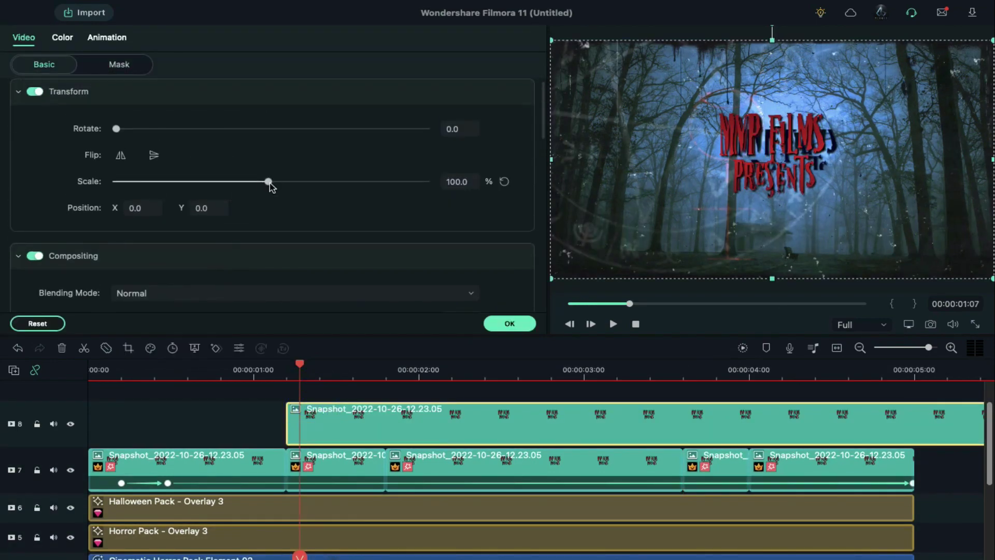
left_click_drag(268, 182, 341, 181)
Blend the track 8 overlay in Color Dodge at about 55% opacity.
left_click(297, 293)
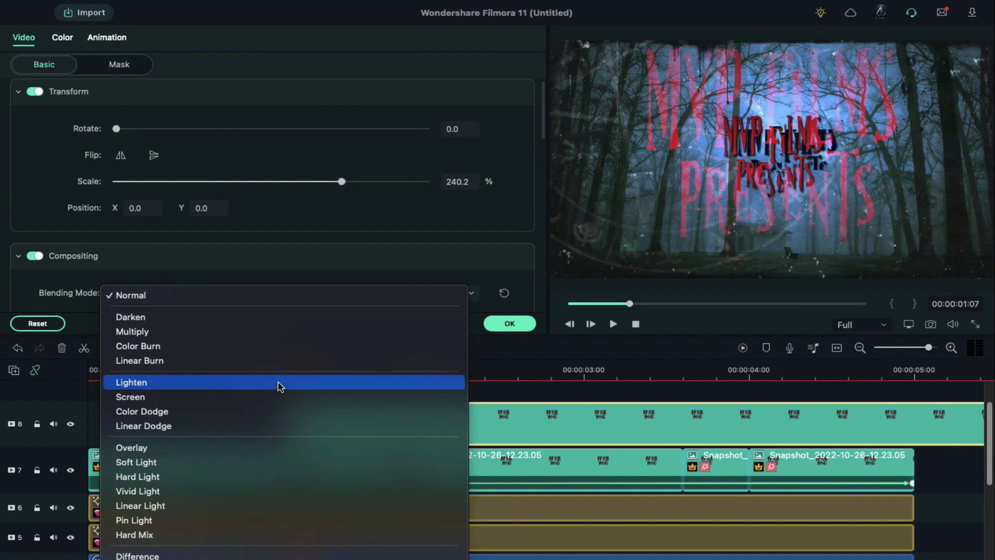
left_click(262, 412)
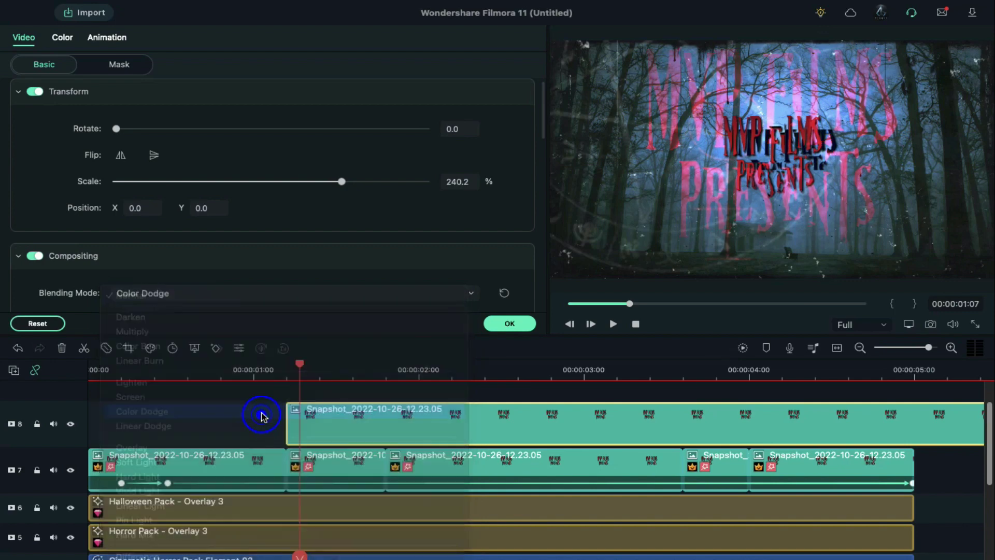
scroll(280, 250, "down", 2)
left_click(280, 245)
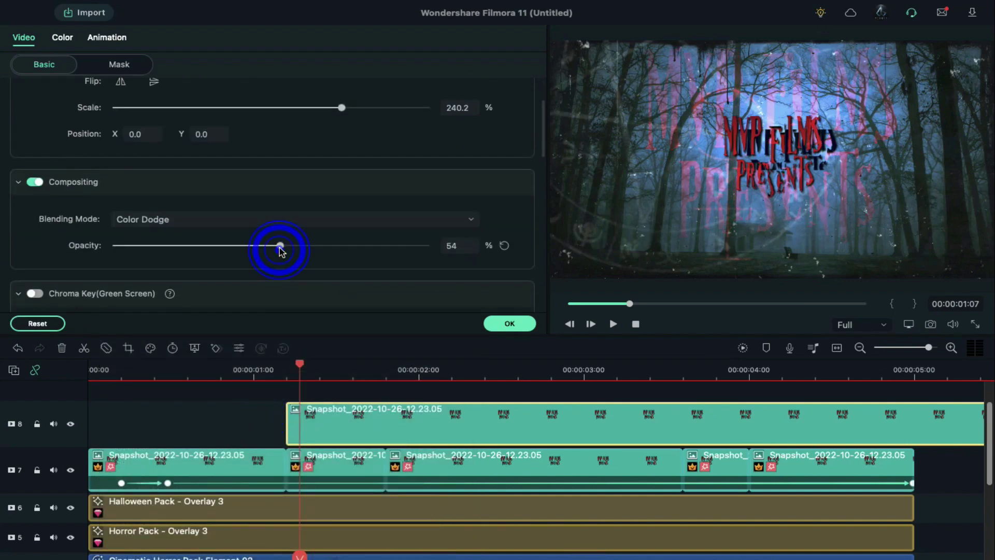
Position the overlay title at X 497, Y -282.
left_click_drag(131, 139, 340, 416)
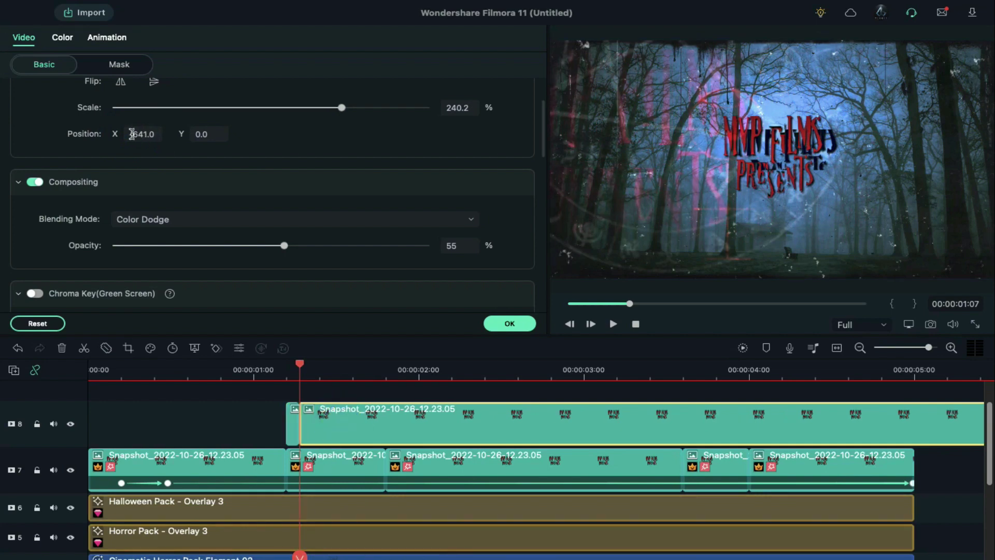
left_click_drag(132, 133, 886, 272)
left_click_drag(128, 134, 312, 306)
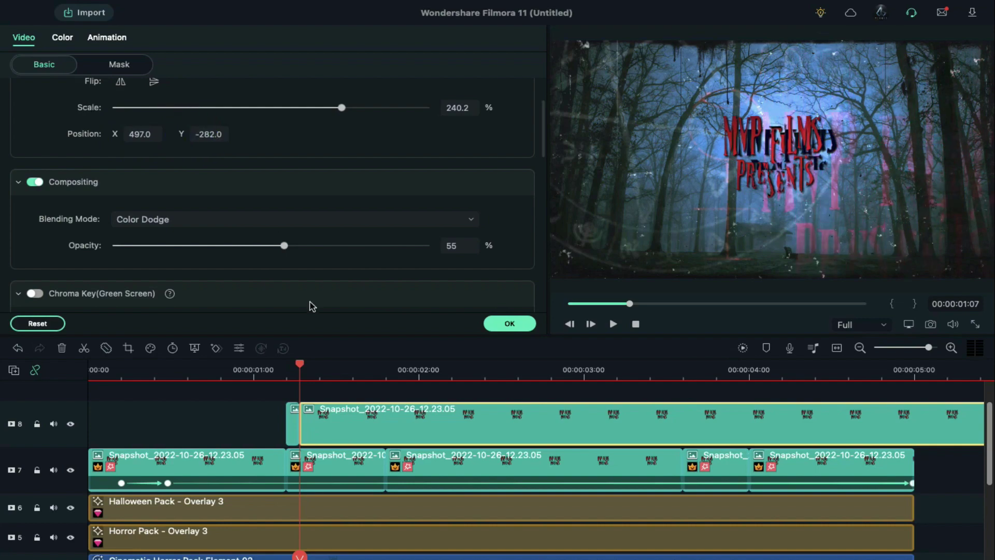
Cut the track 8 title copy at 1:07 and 1:12 and delete the small piece.
left_click(318, 374)
left_click(318, 538)
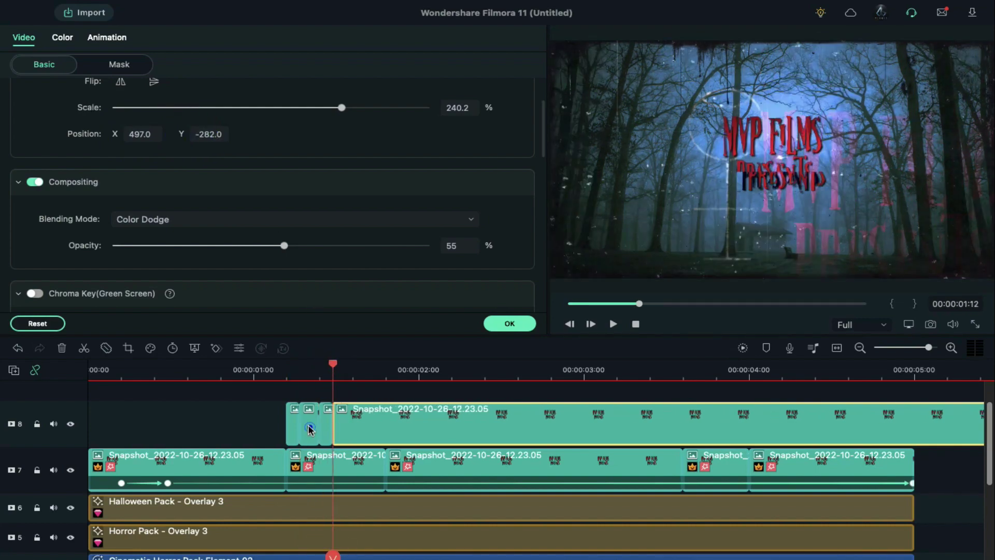
key("Delete")
Cut the copy at 2:06, set that piece to 100% opacity with Normal blending, and remove the remainder.
left_click(458, 374)
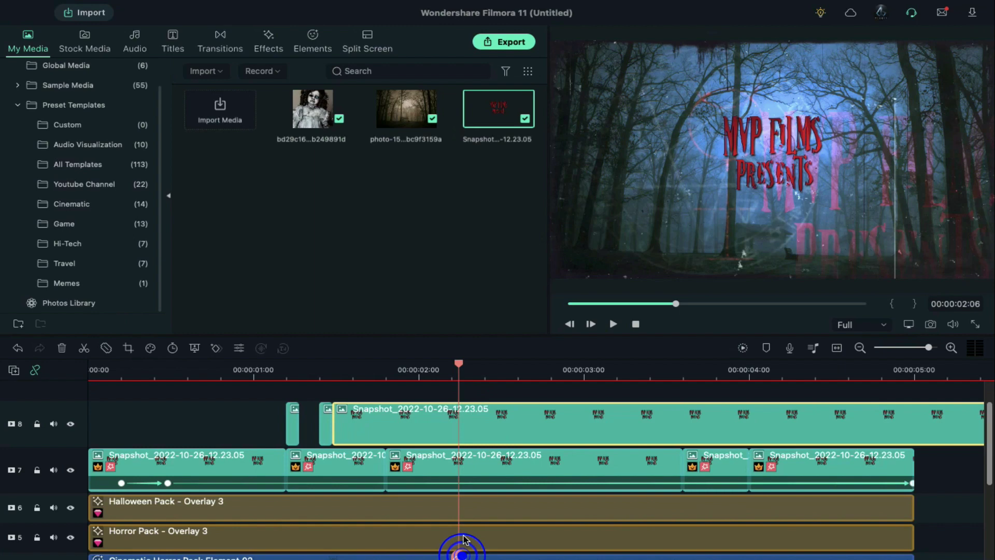
left_click(462, 539)
double_click(479, 418)
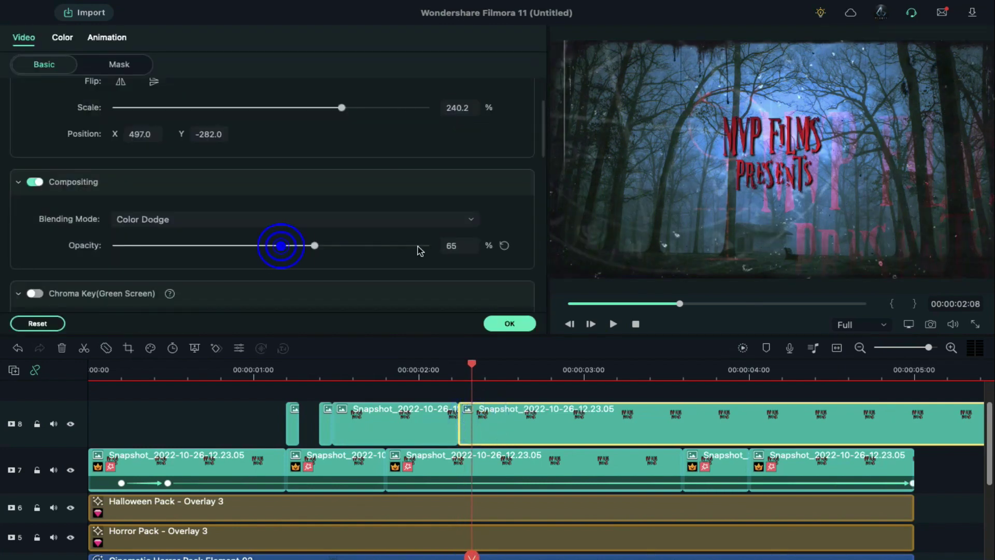
left_click_drag(419, 250, 434, 256)
left_click(424, 214)
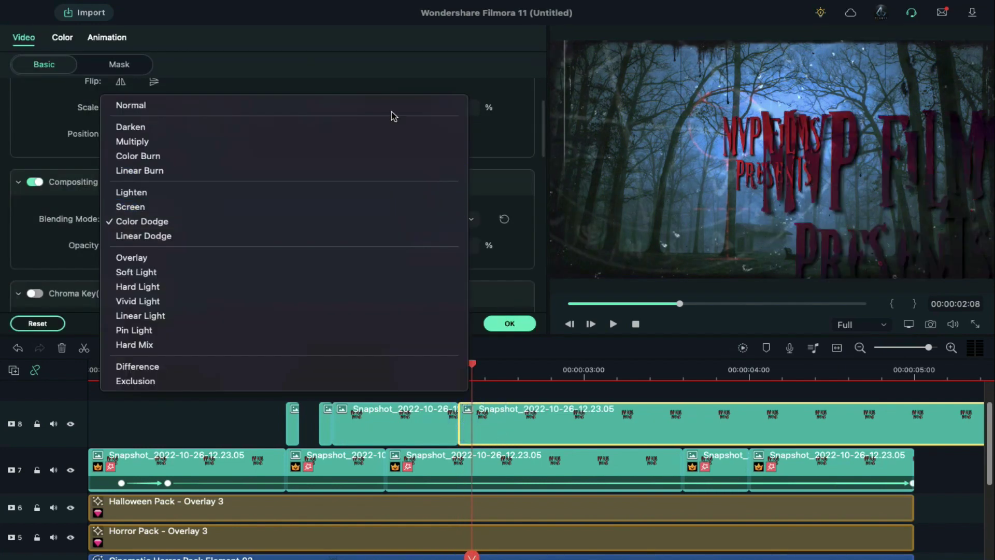
left_click(394, 107)
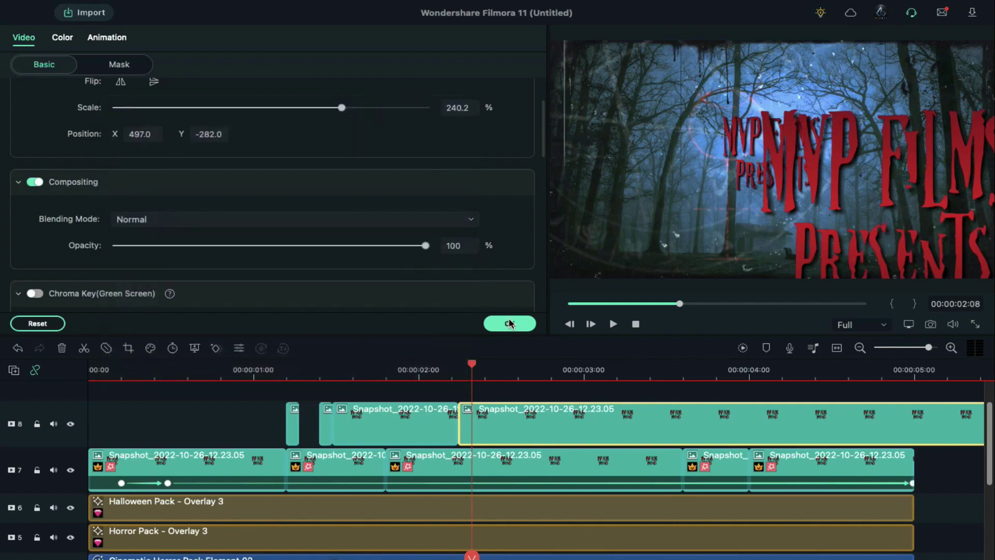
key("super+z")
key("super+z")
Select the three short title flashes and preview the intro from about 1 second.
left_click_drag(484, 415, 280, 424)
scroll(363, 472, "down", 5)
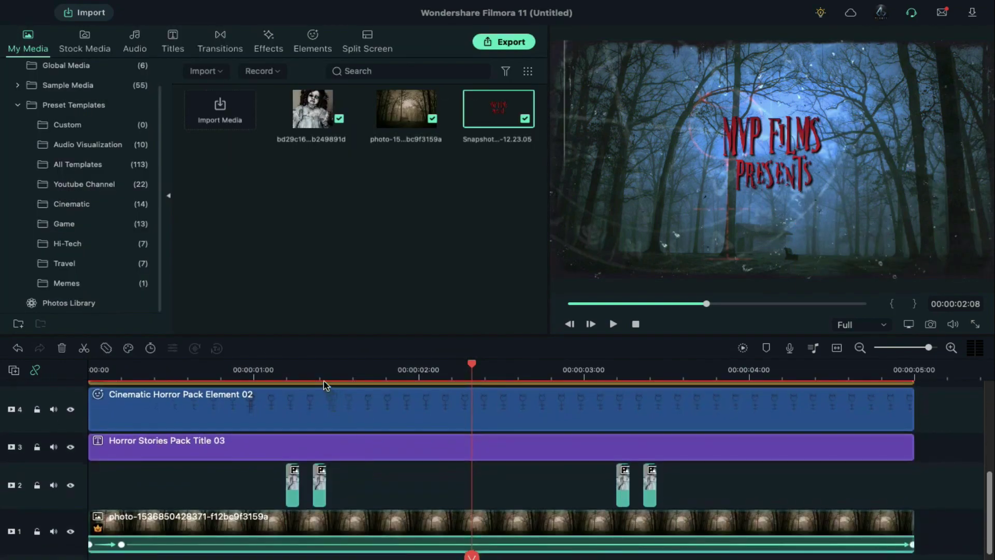
left_click(300, 379)
scroll(647, 477, "up", 5)
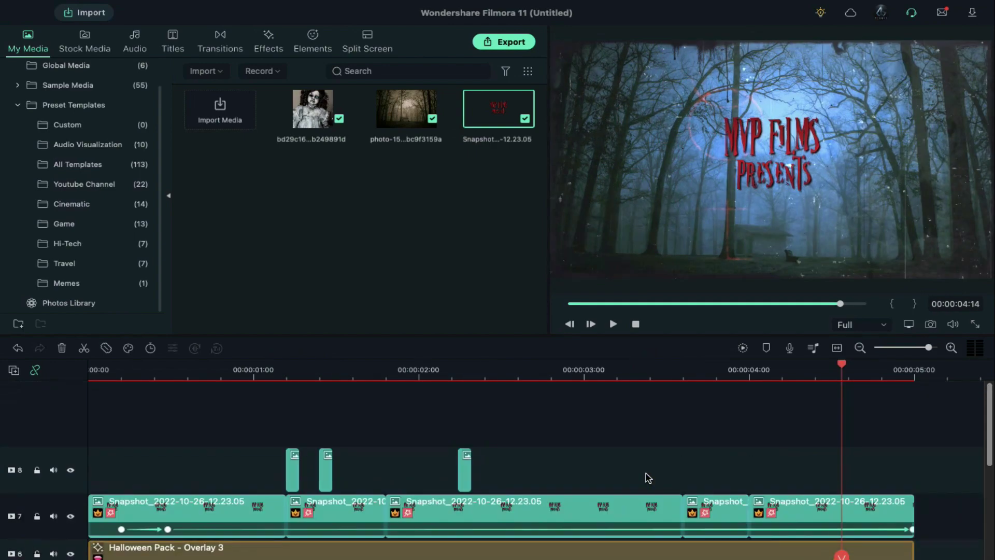
Place Shatter Glass Pack Element 02 on a new top track across the intro.
left_click(312, 41)
left_click_drag(307, 235, 94, 415)
left_click_drag(211, 418, 213, 420)
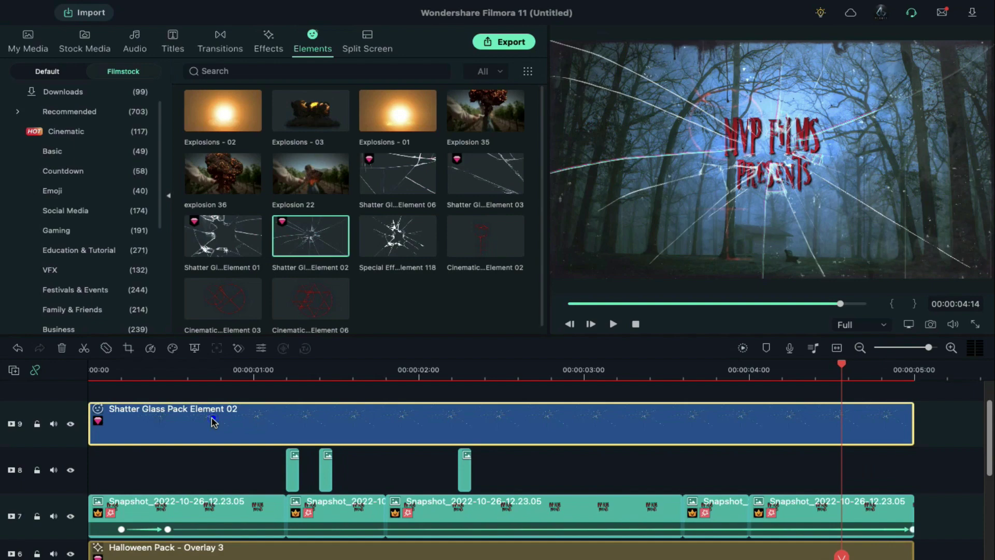
Blend the shatter overlay in Color Dodge at 194.2% scale, shifted right to X 828, Y -116.
double_click(213, 422)
left_click(229, 219)
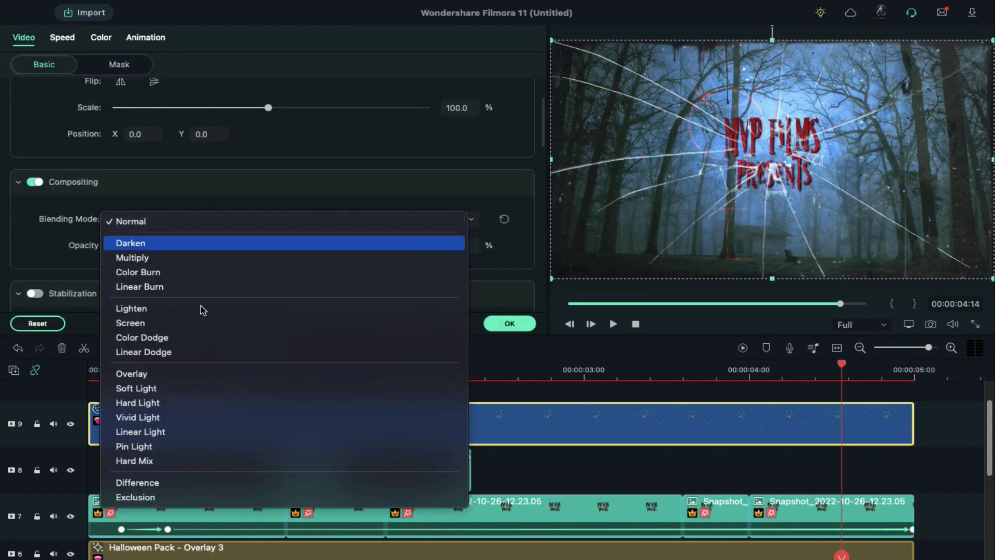
left_click(200, 344)
mouse_move(267, 107)
left_mouse_down()
mouse_move(330, 107)
mouse_move(317, 108)
left_mouse_up()
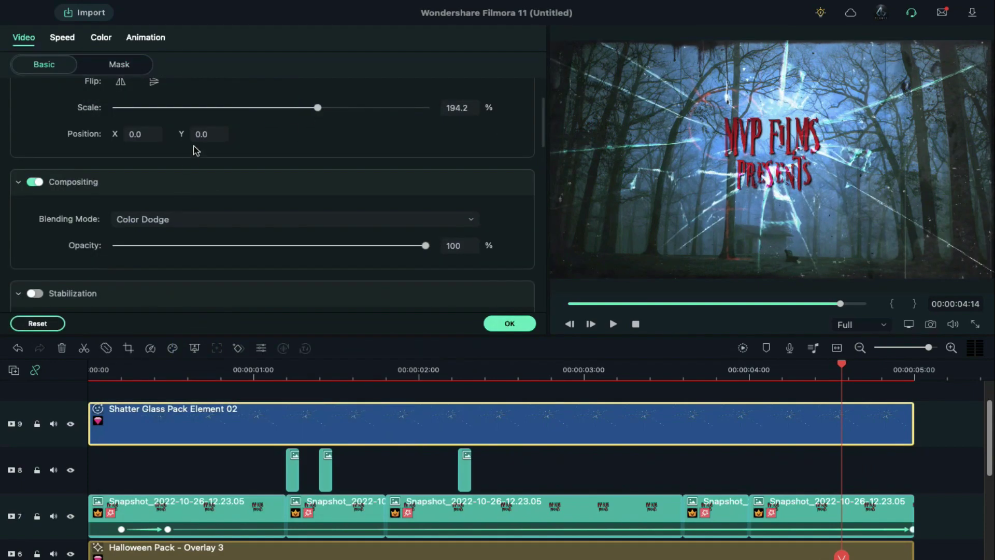
left_click_drag(621, 155, 811, 181)
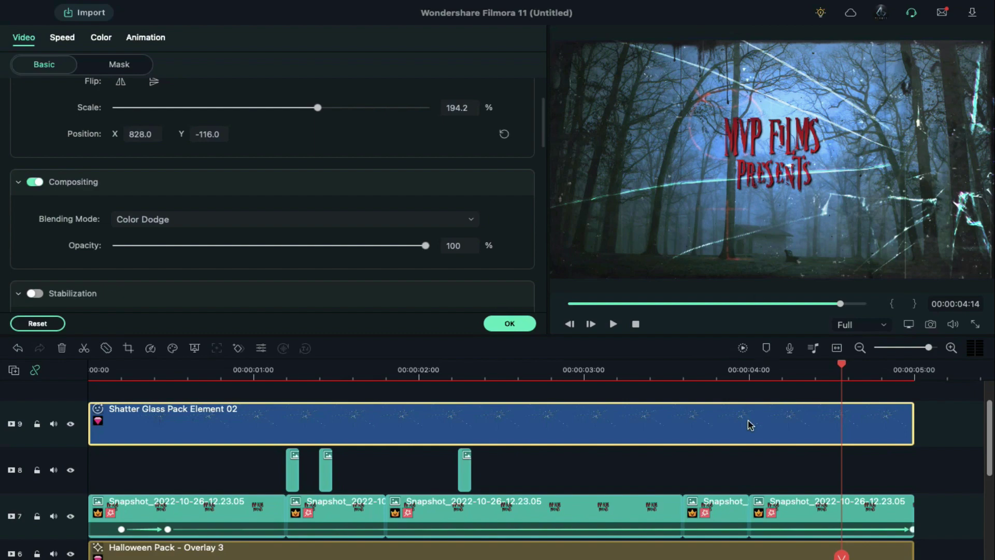
left_click(509, 323)
Layer the Hefe and Auto Enhance effects over the whole intro.
left_click(268, 48)
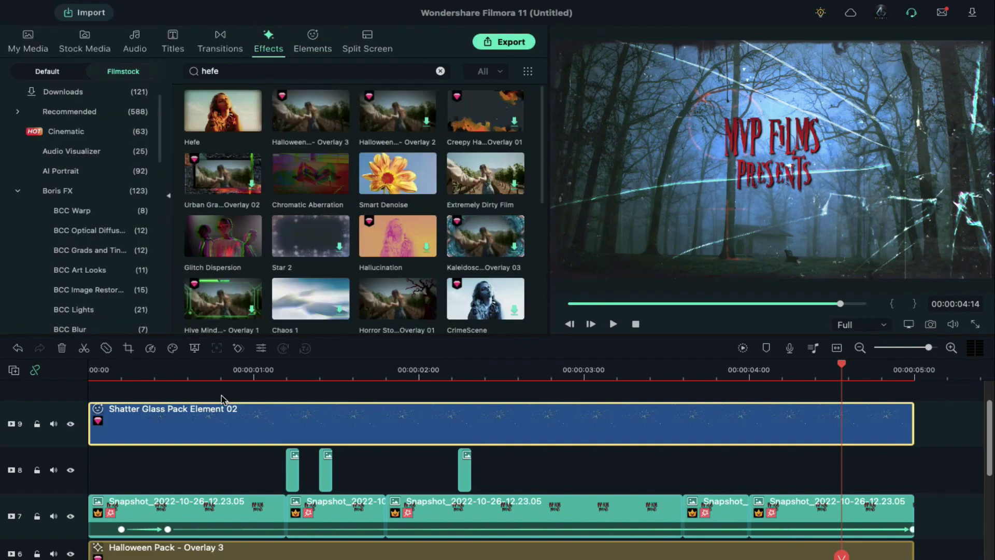
left_click_drag(222, 111, 111, 414)
left_click(440, 71)
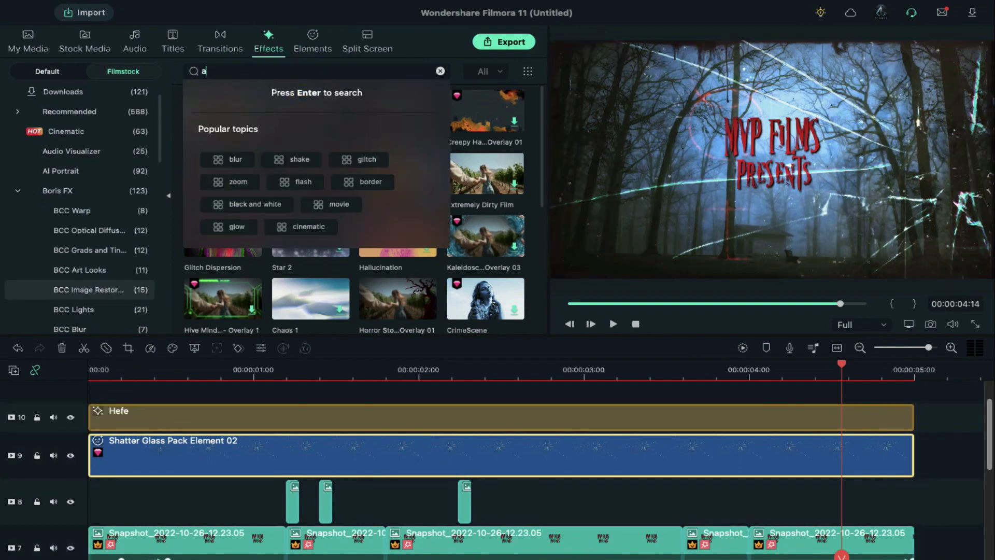
type("auto enhance")
key("Return")
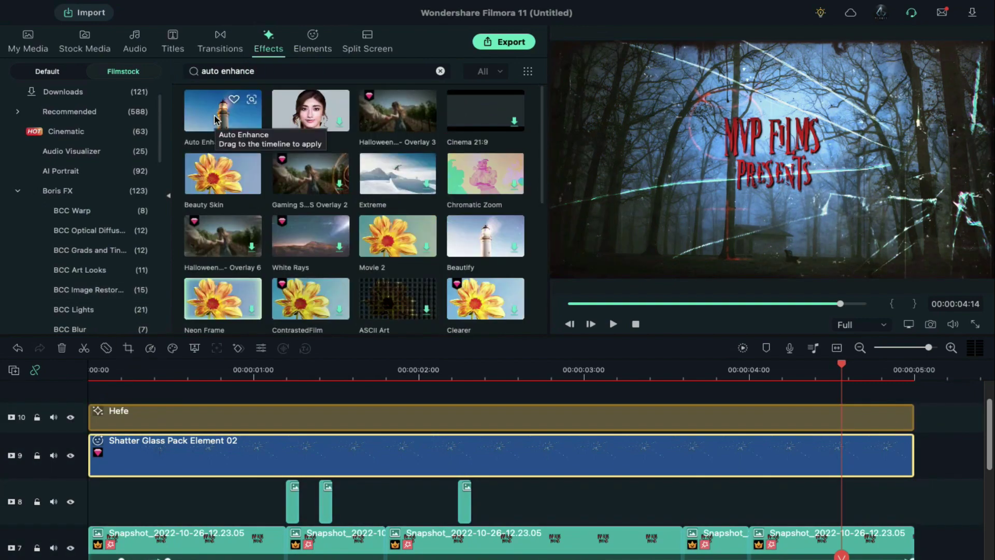
left_click(251, 98)
Add the Sharp effect as a new layer with opacity 20.
triple_click(284, 71)
type("sharp")
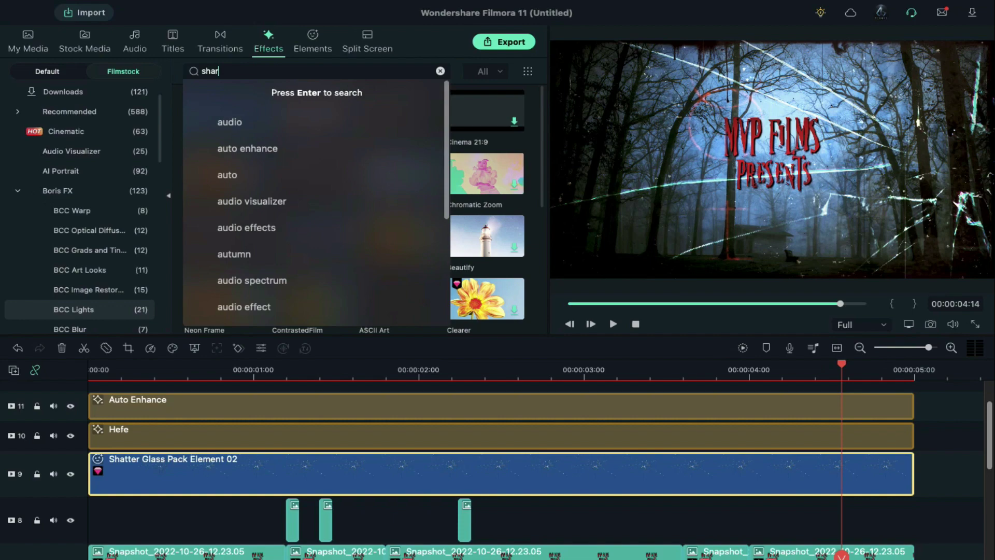
key("Return")
left_click_drag(96, 382, 204, 399)
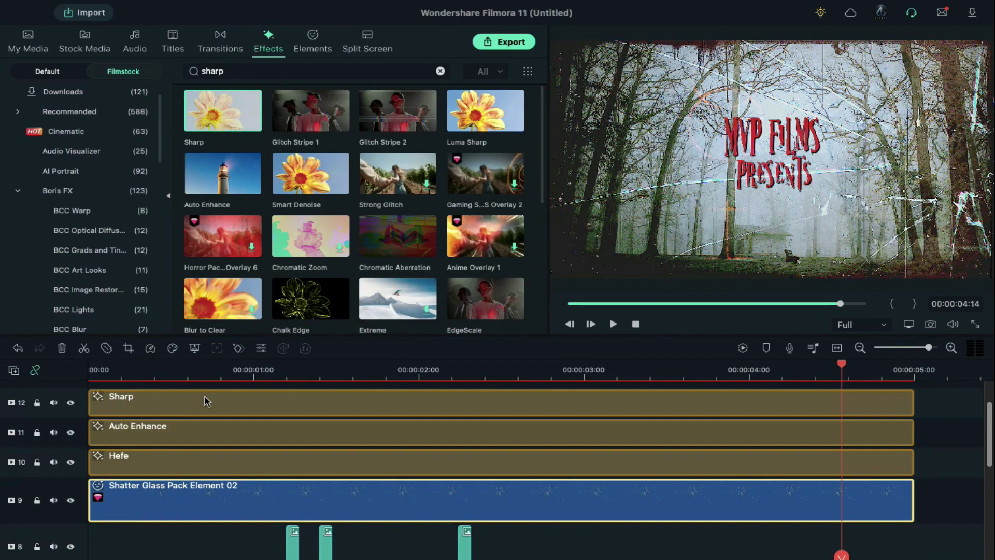
double_click(204, 399)
left_click(151, 111)
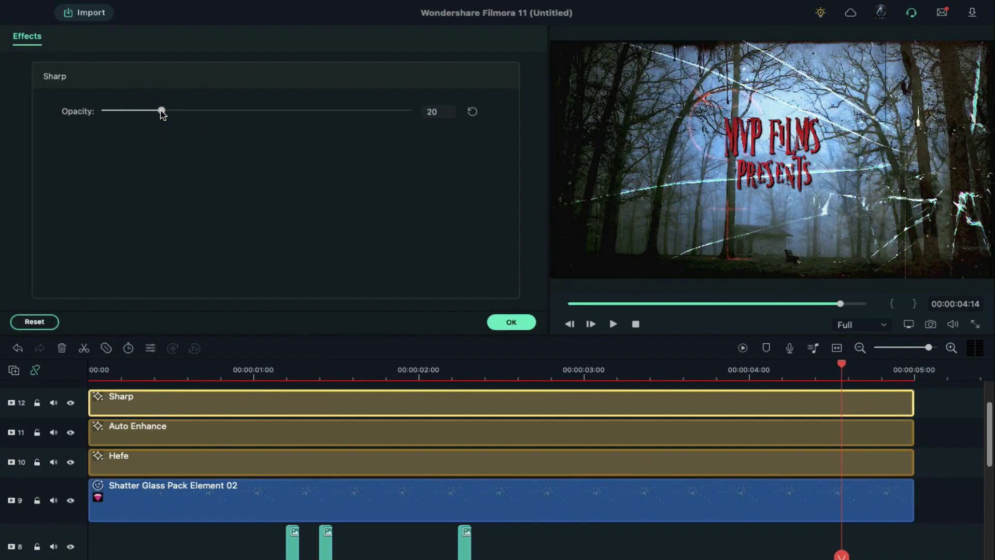
left_click(511, 322)
Search for 'lomo' and add the Lomo effect above Sharp.
triple_click(304, 71)
type("lomo")
key("Return")
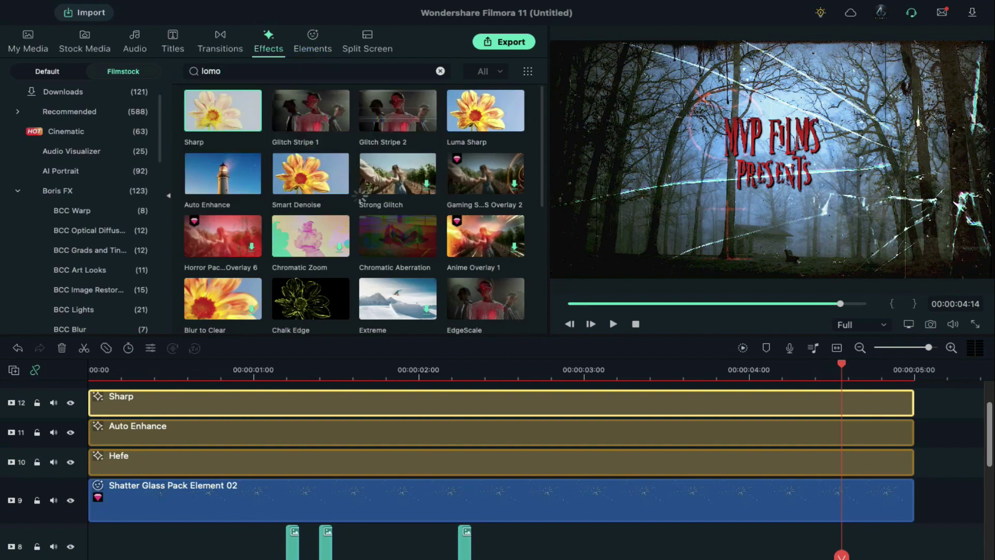
left_click_drag(106, 370, 92, 386)
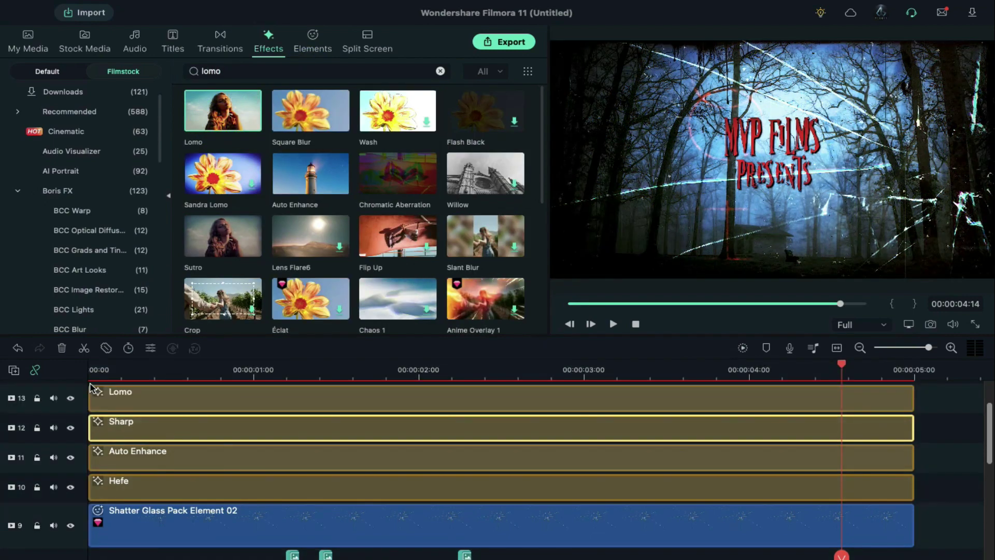
Add Cinema 21:9 from Default Favorites on a new top track with border height 0.10.
left_click(52, 72)
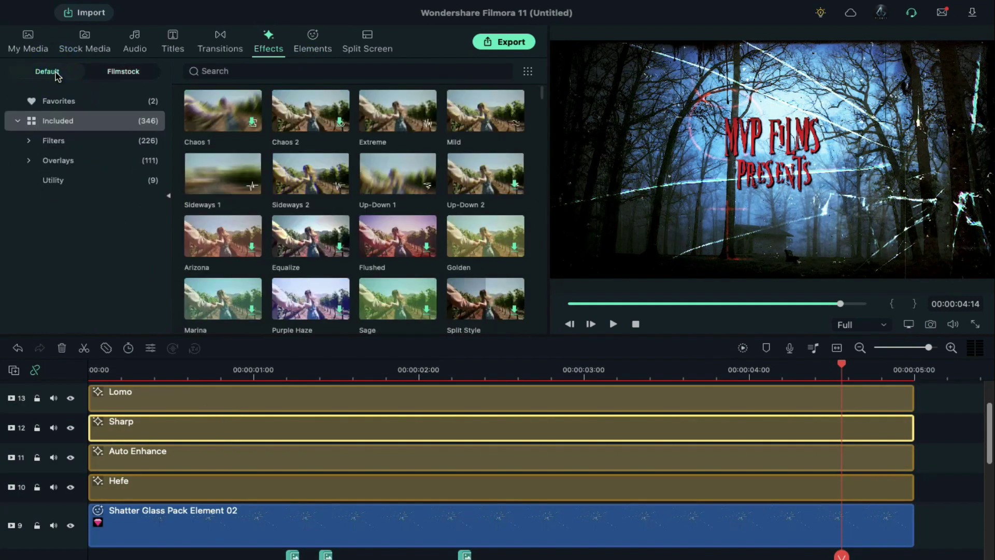
left_click(136, 100)
scroll(229, 426, "up", 2)
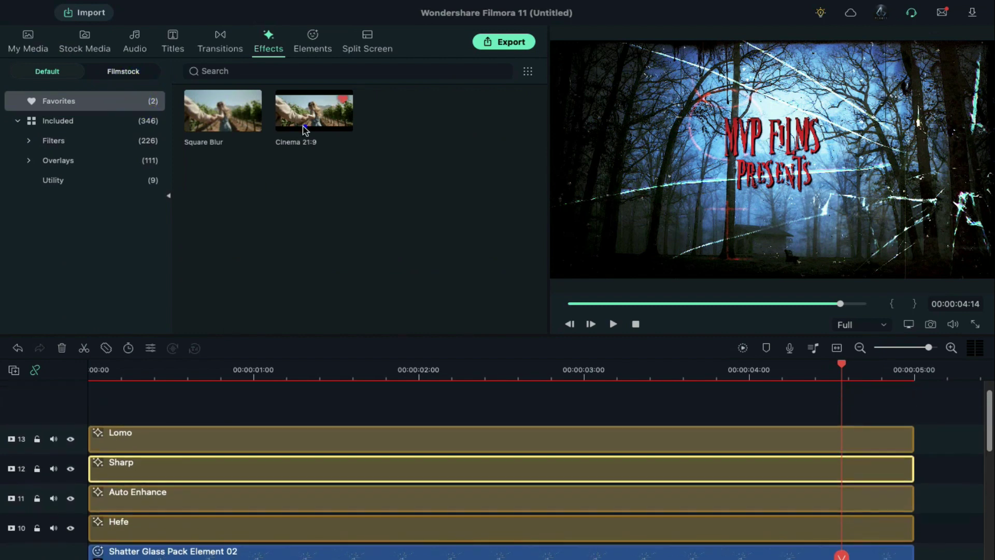
left_click_drag(306, 127, 92, 408)
double_click(296, 407)
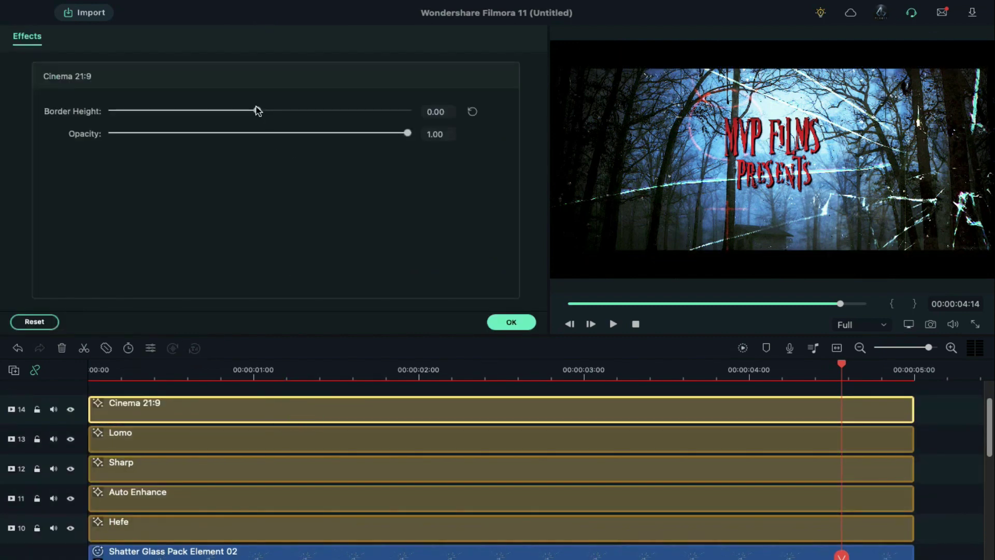
left_click_drag(256, 111, 275, 114)
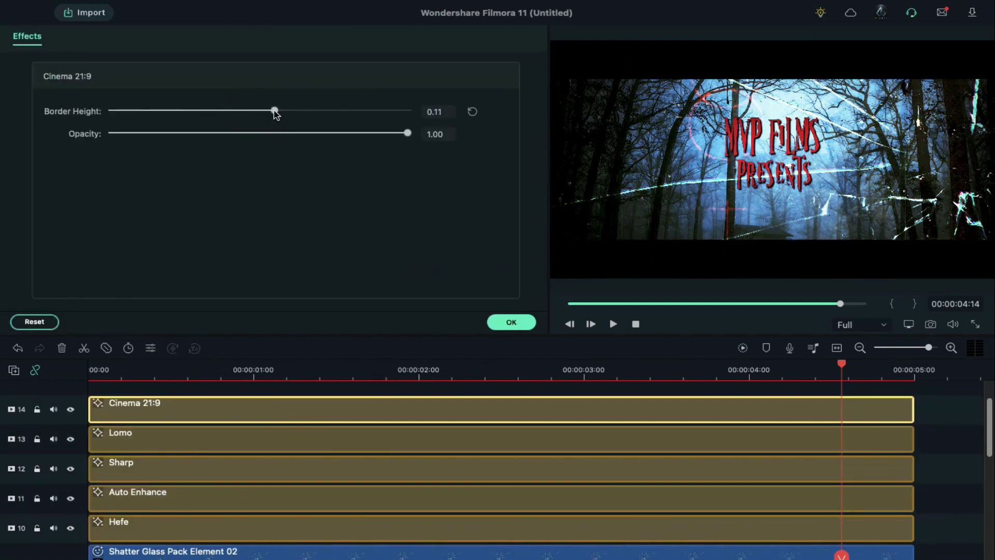
left_click(509, 322)
Render the timeline preview, then play the letterboxed intro from the start.
left_click(741, 350)
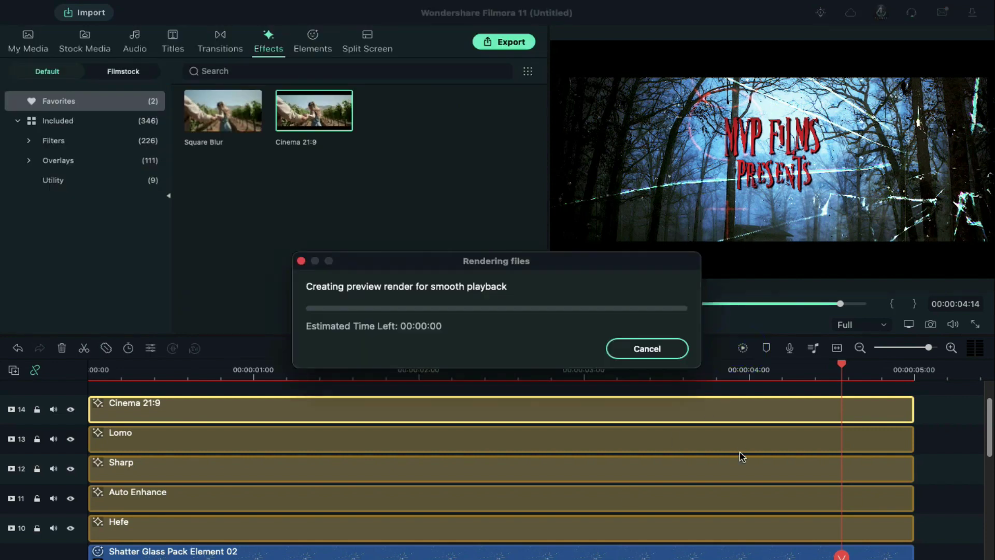
left_click(635, 323)
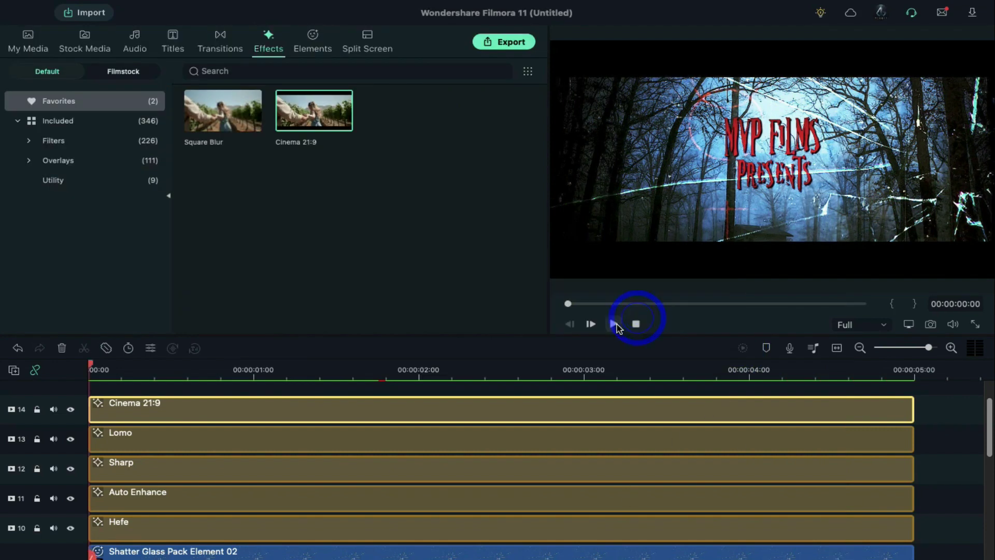
left_click(614, 324)
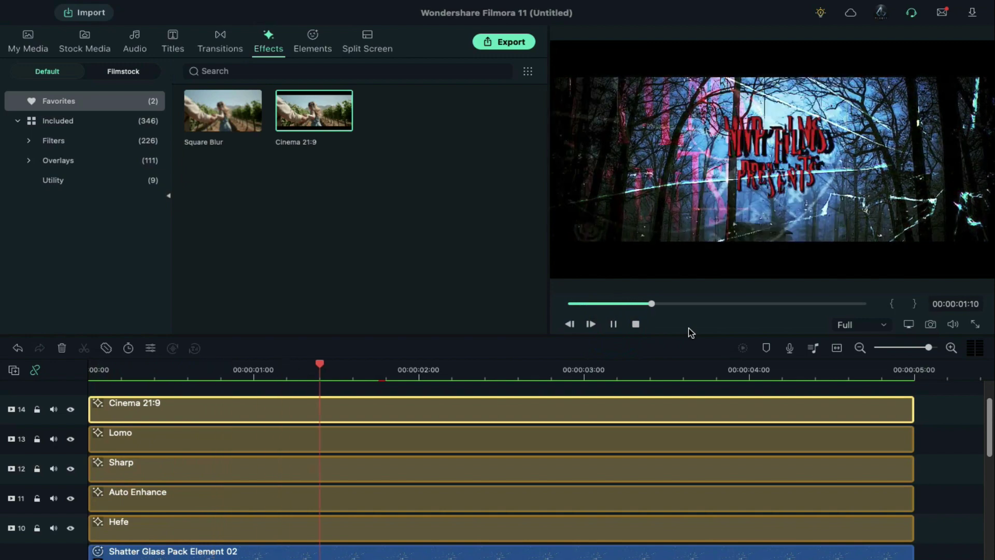